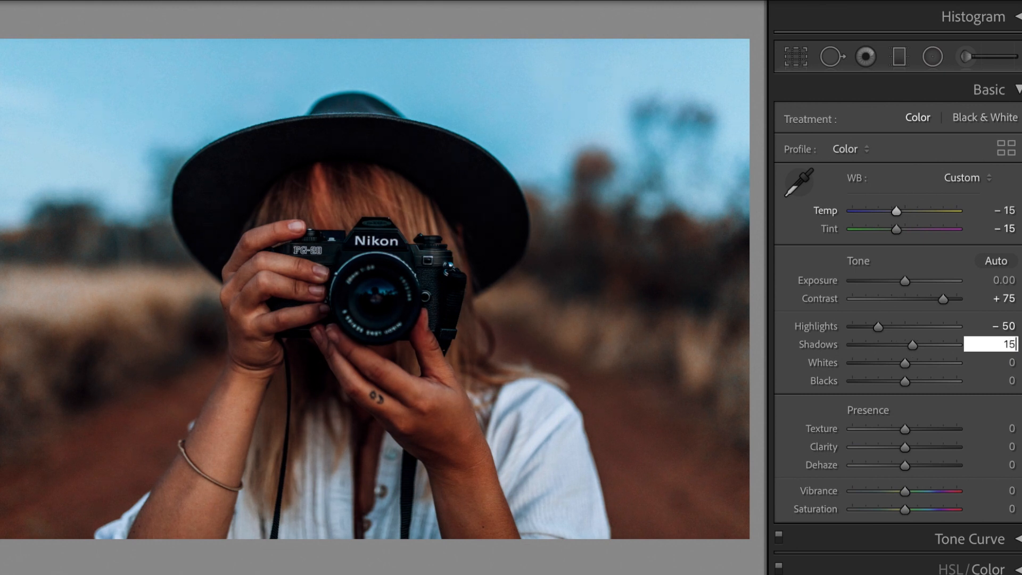
Step: Set the photo's Whites to -35 and Blacks to +50 in the basic tone adjustments
key(Tab)
text(-)
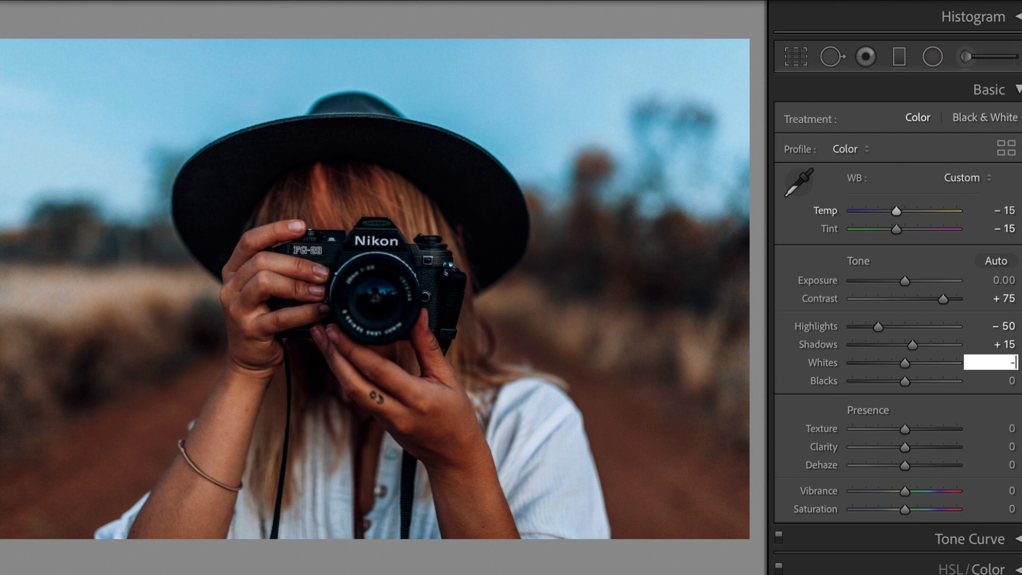
text(35)
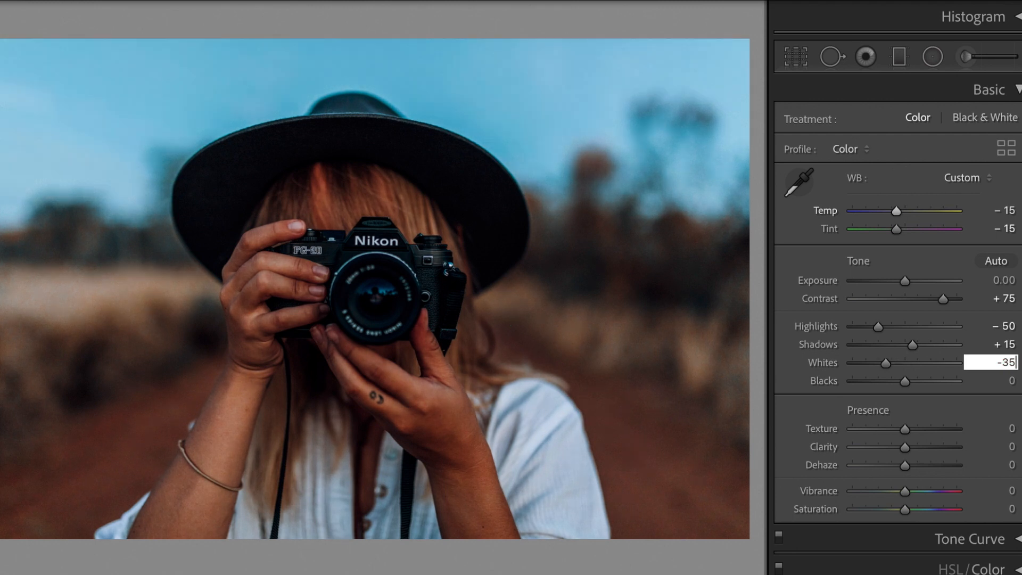
key(Tab)
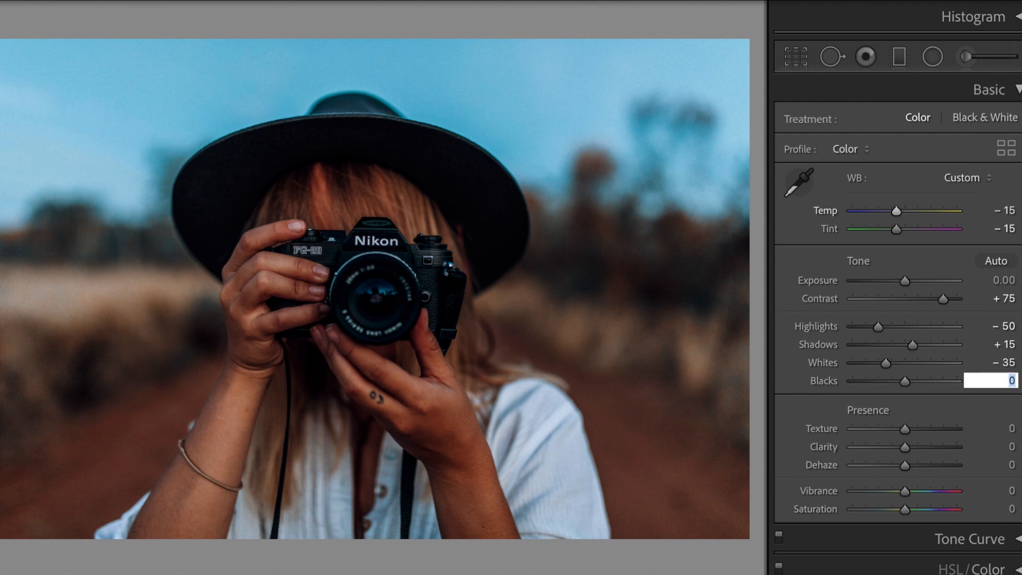
text(50)
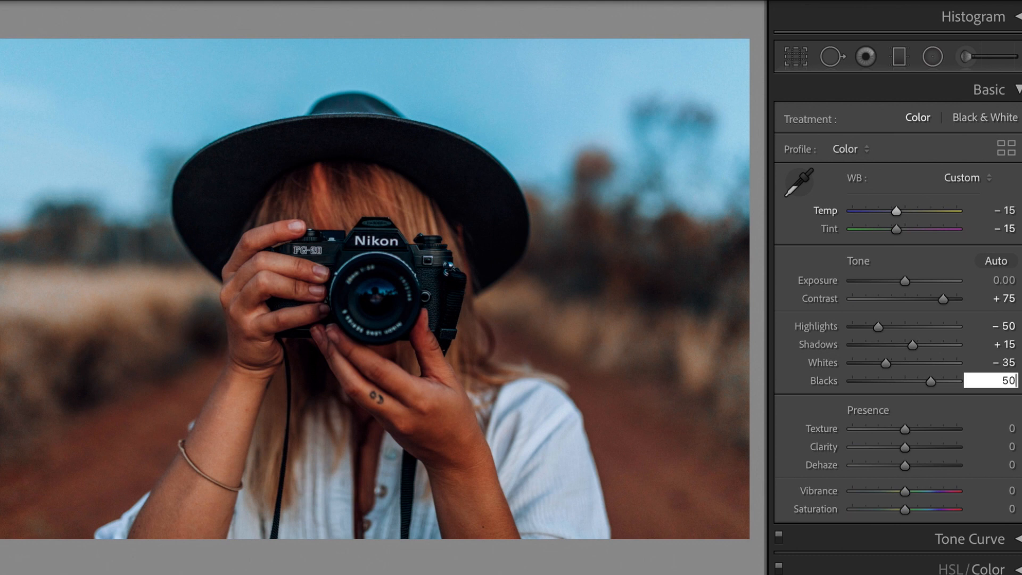
key(Tab)
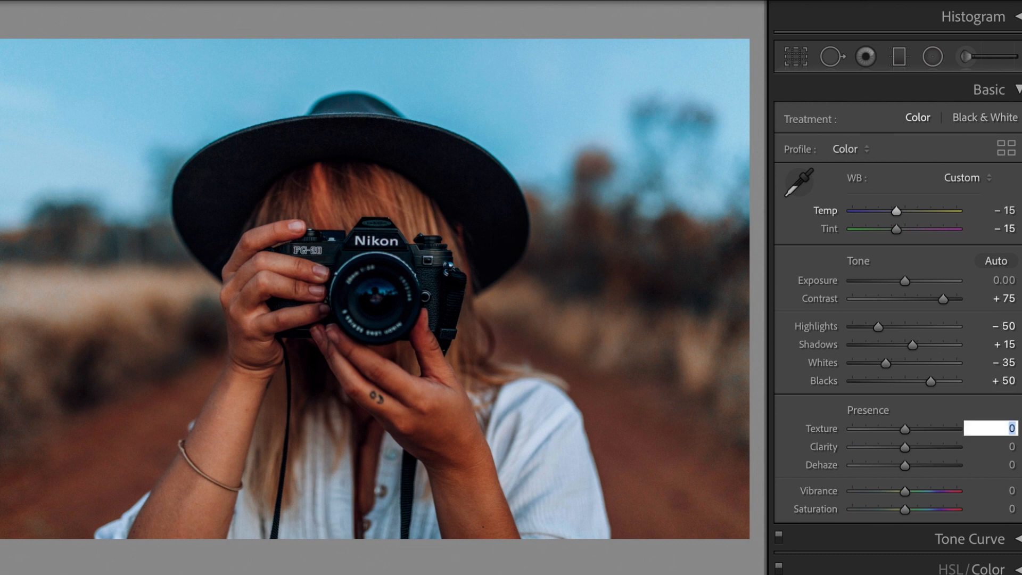
Step: Set the photo's Clarity to -25, leaving Texture at its default
key(Tab)
text(-)
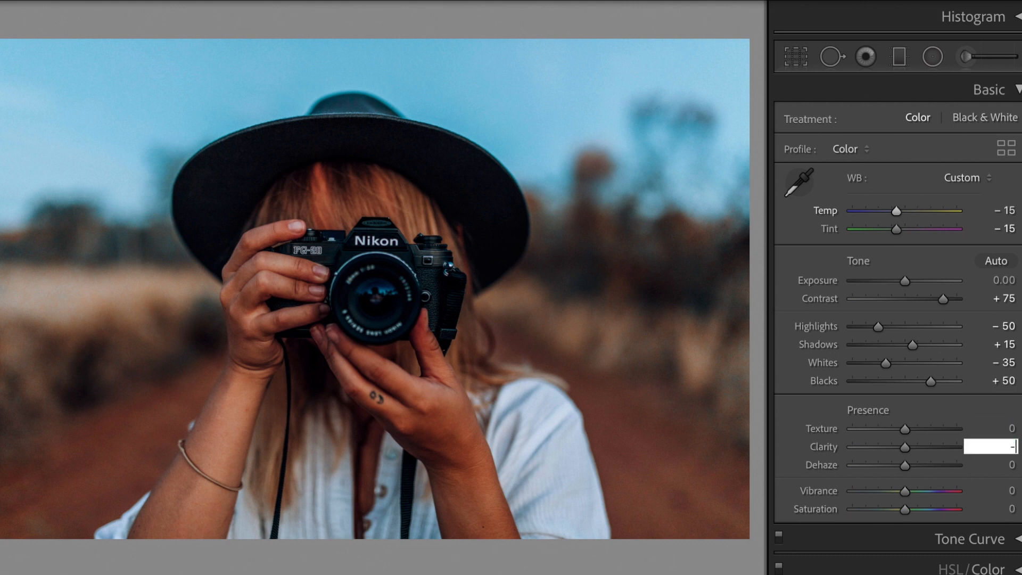
text(25)
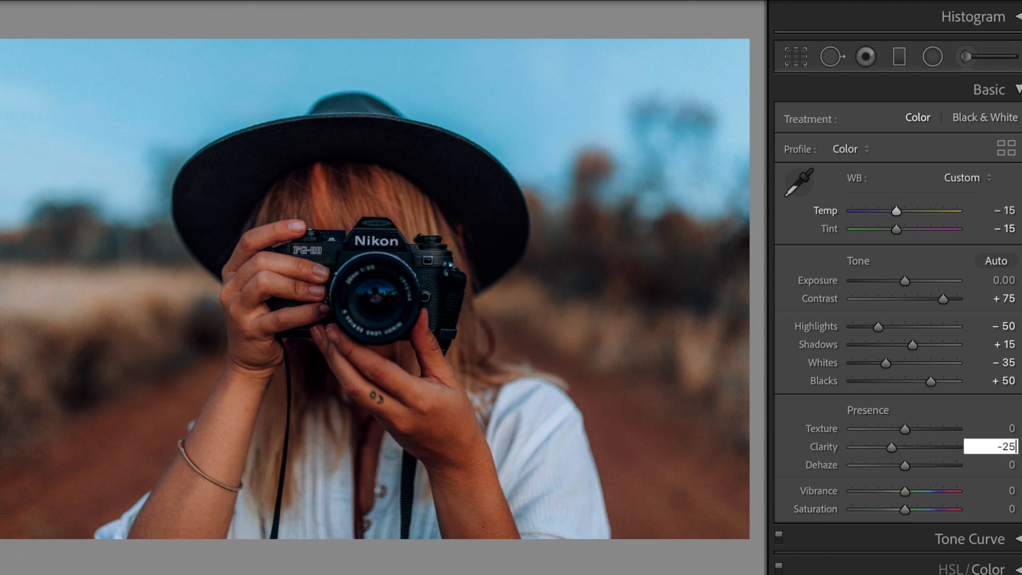
key(Tab)
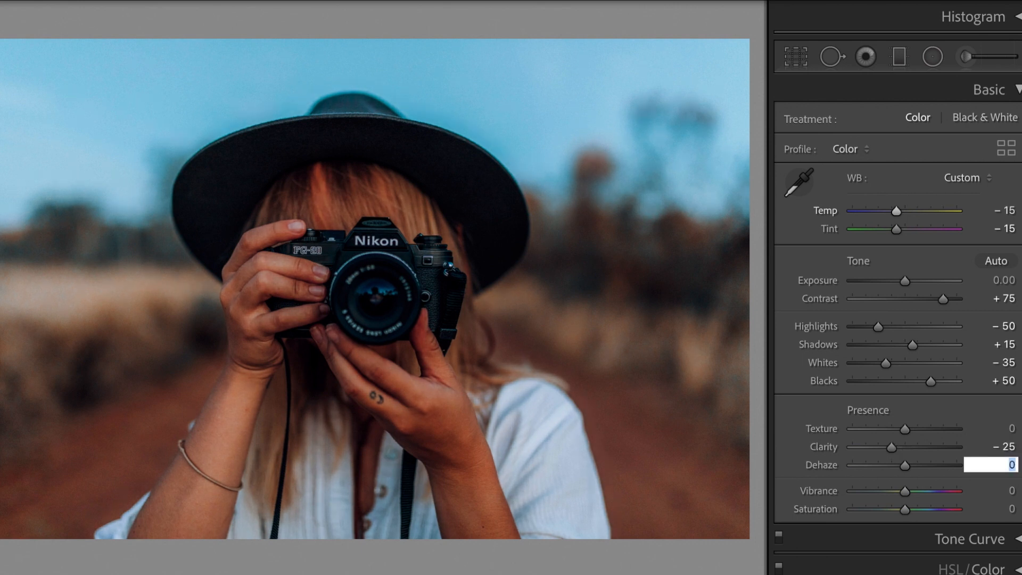
Step: Set Vibrance to +55 and Saturation to +20, then close the basic adjustments
key(Tab)
text(55)
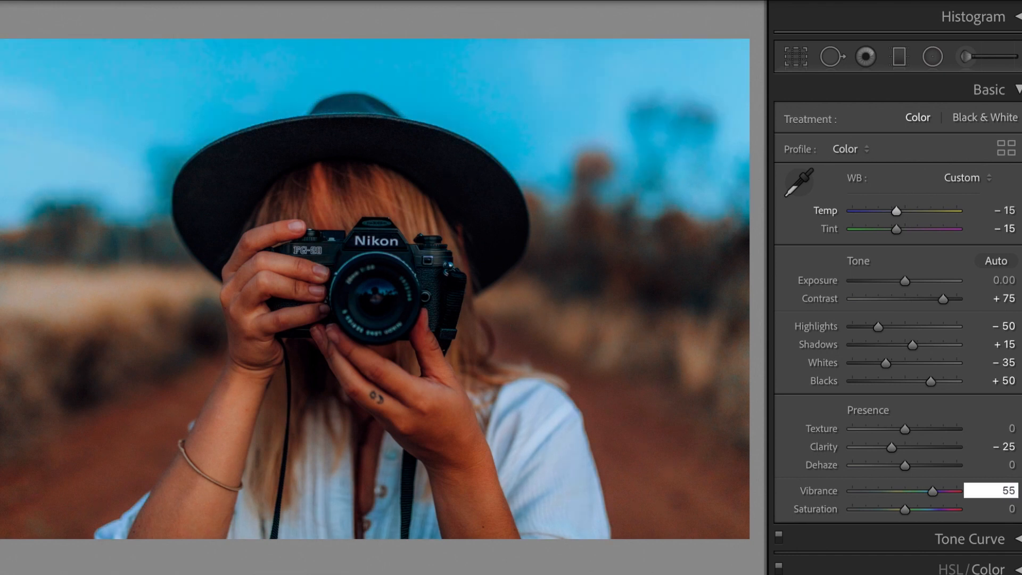
key(Tab)
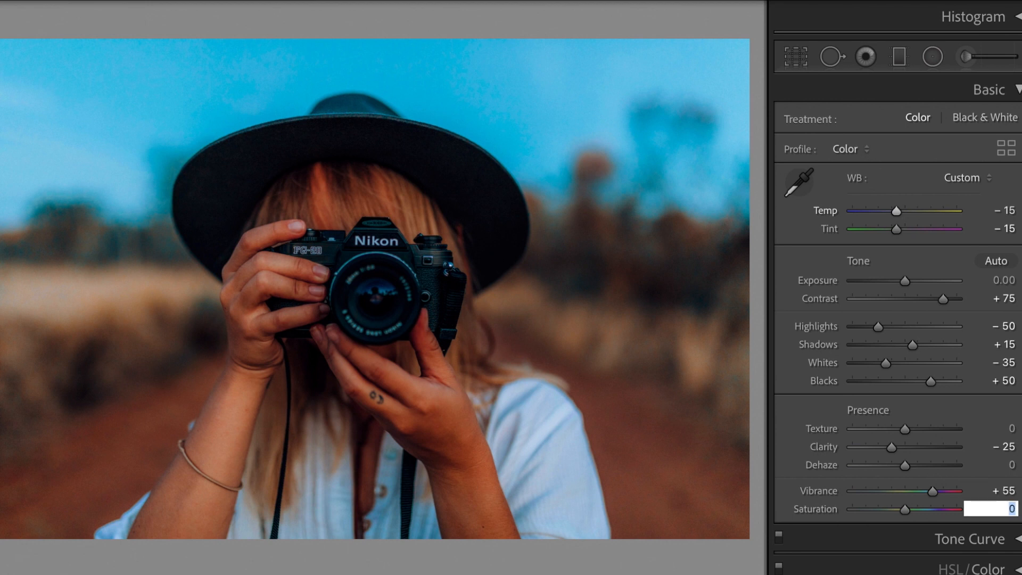
text(20)
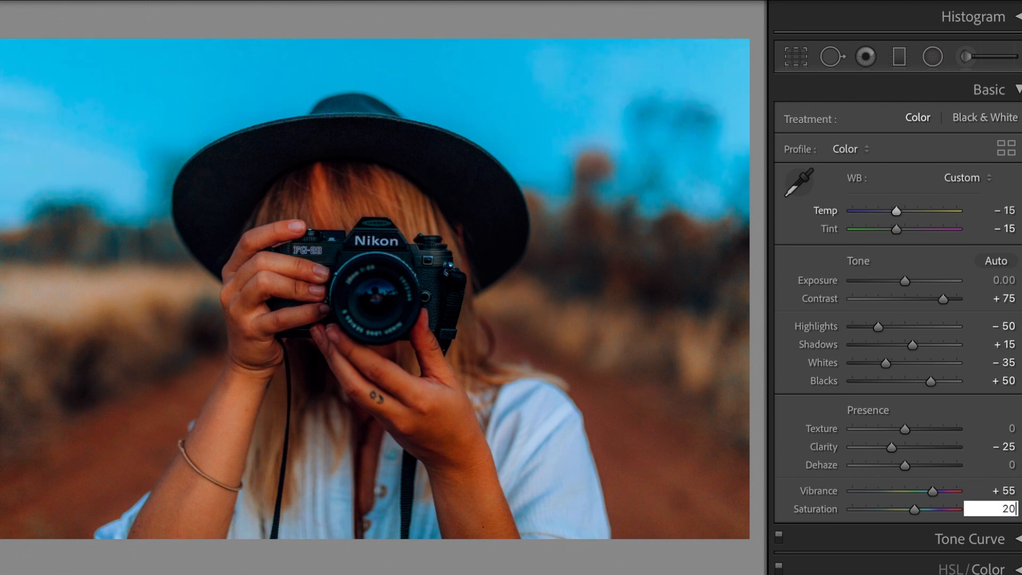
key(Return)
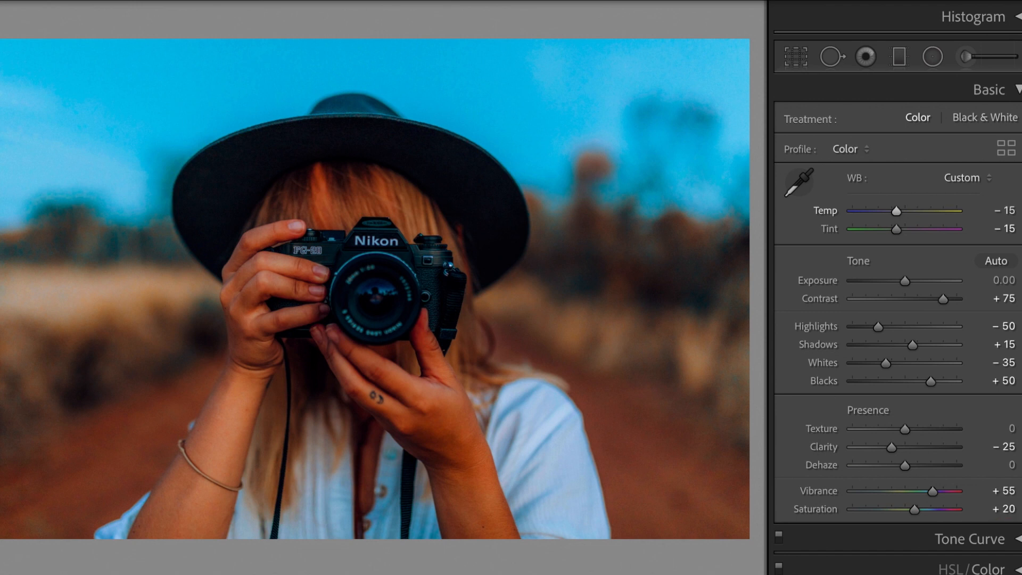
click(990, 89)
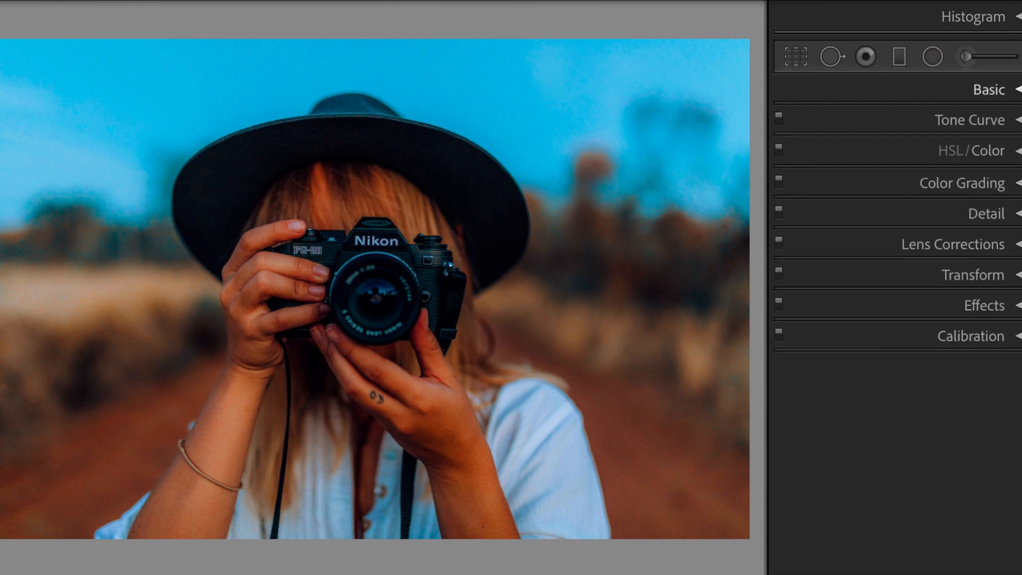
Step: On the combined RGB point curve, set the black endpoint to input 1 and output 7
click(970, 120)
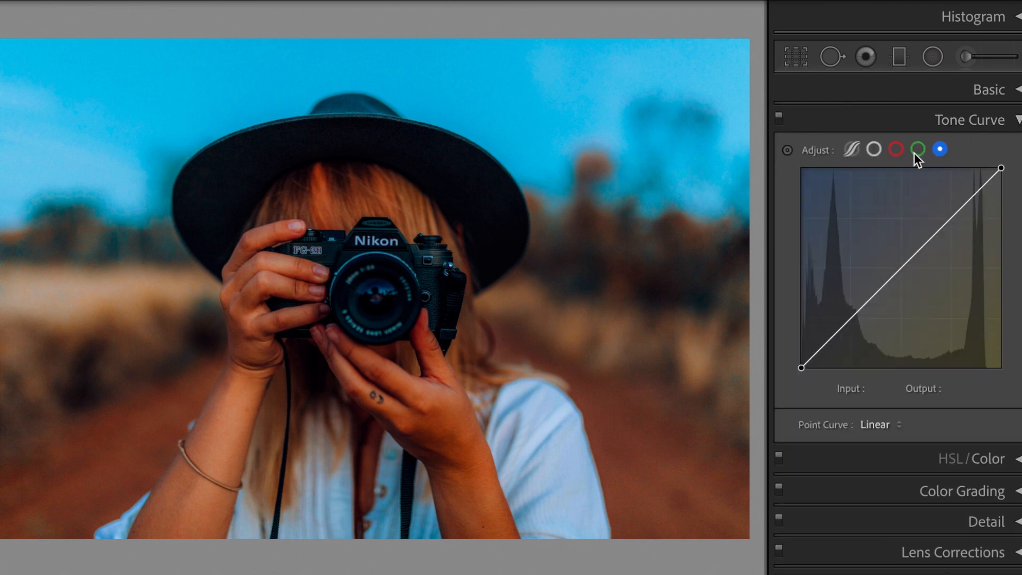
click(874, 150)
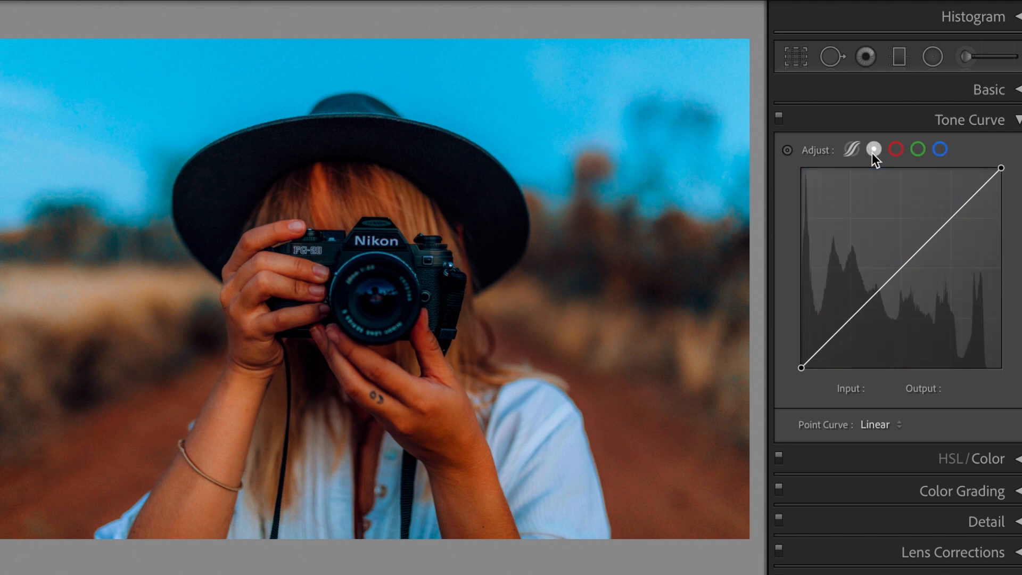
click(799, 368)
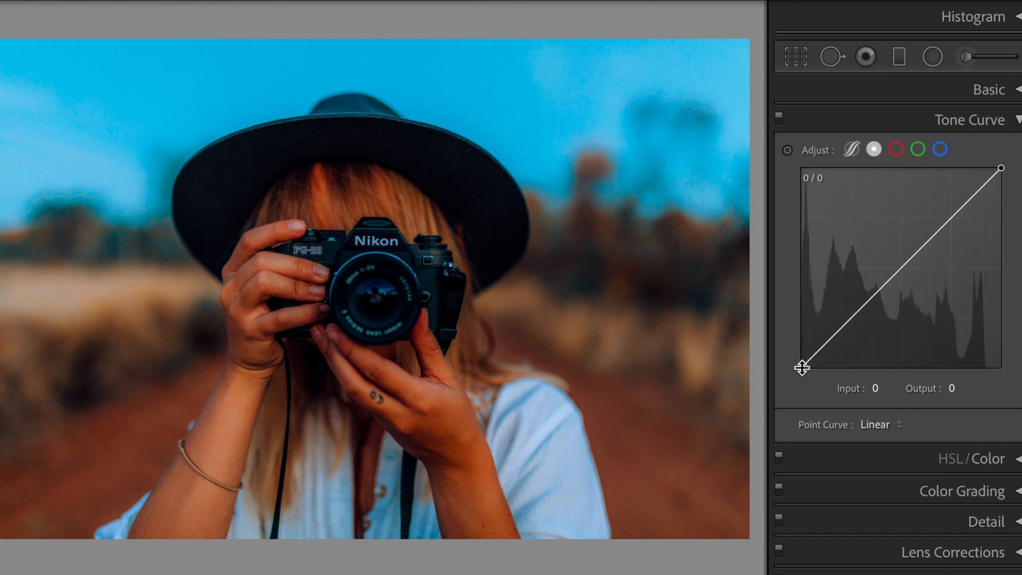
click(886, 392)
text(1)
key(Tab)
text(7)
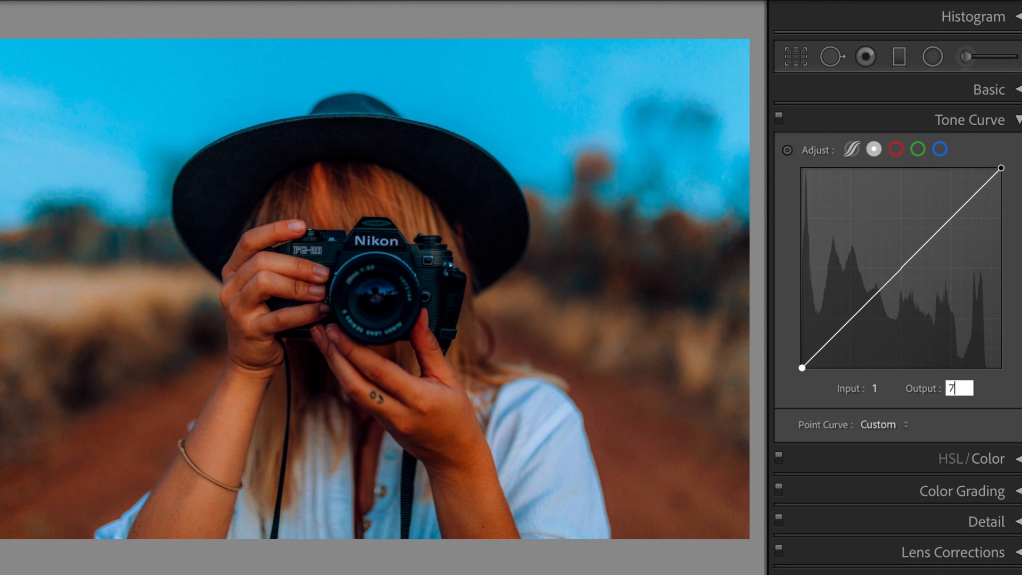
key(Return)
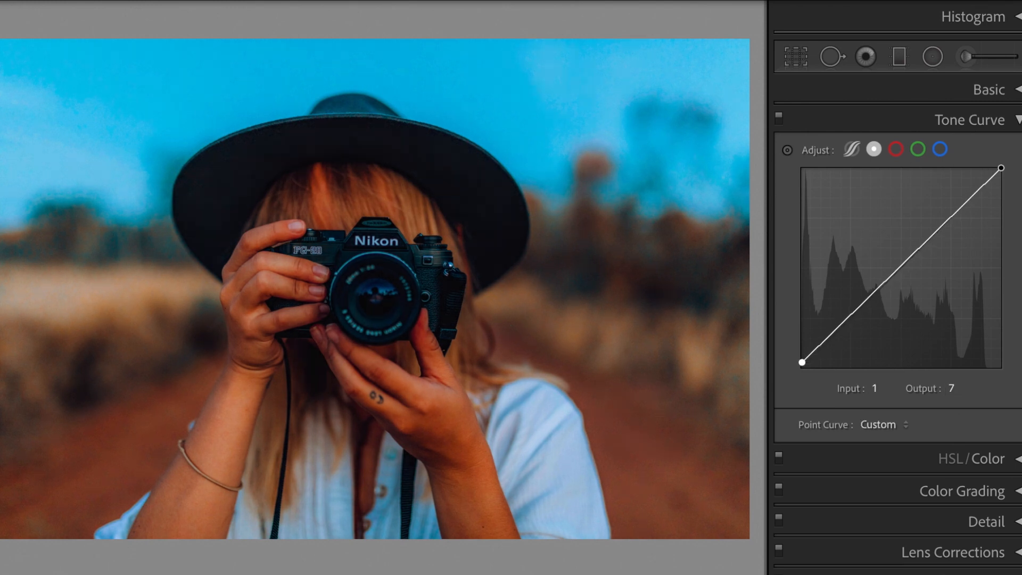
Step: Add a shadow point to the combined RGB curve with input 49 and output 23
click(853, 314)
click(890, 392)
text(49)
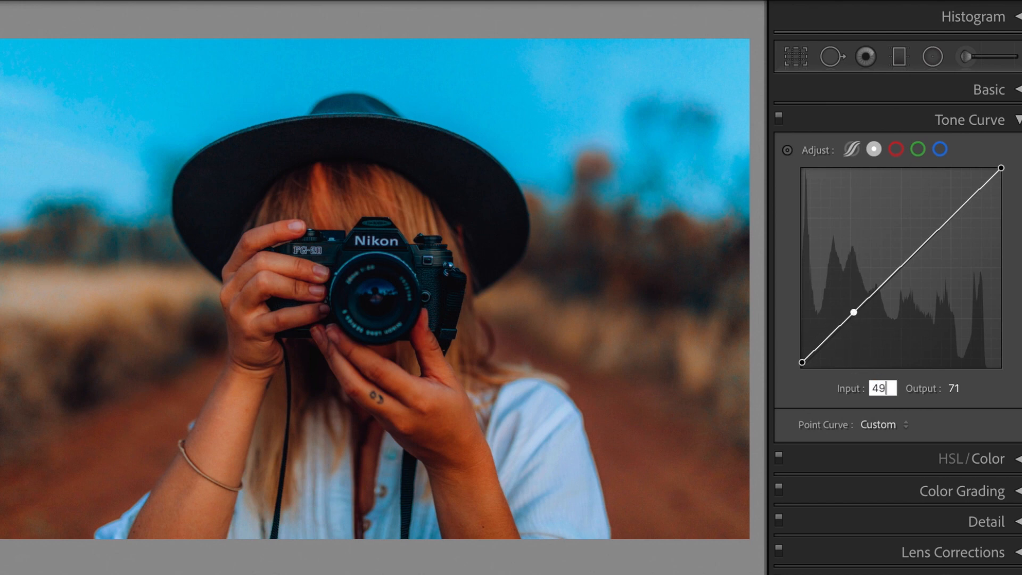
key(Tab)
text(23)
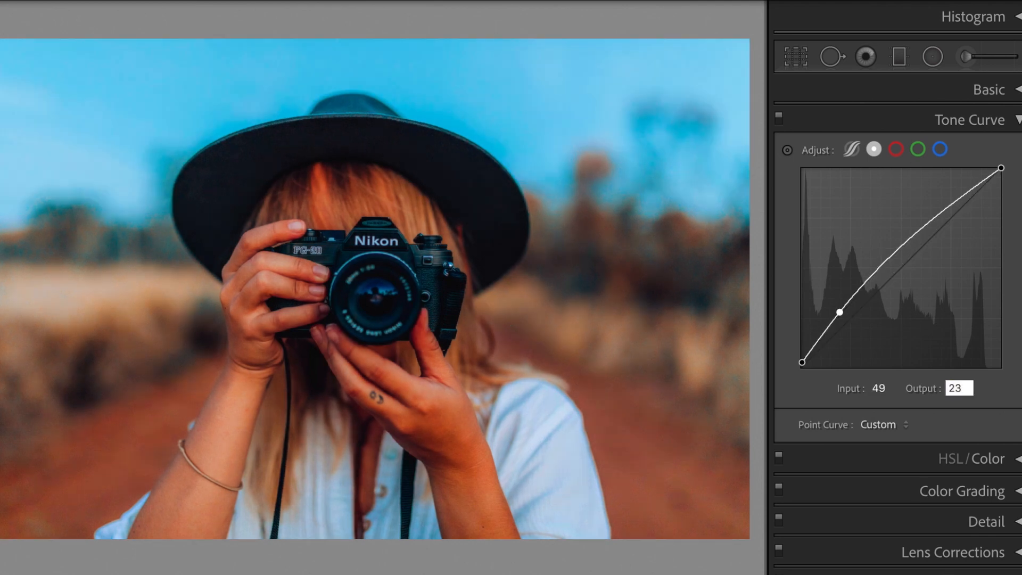
key(Return)
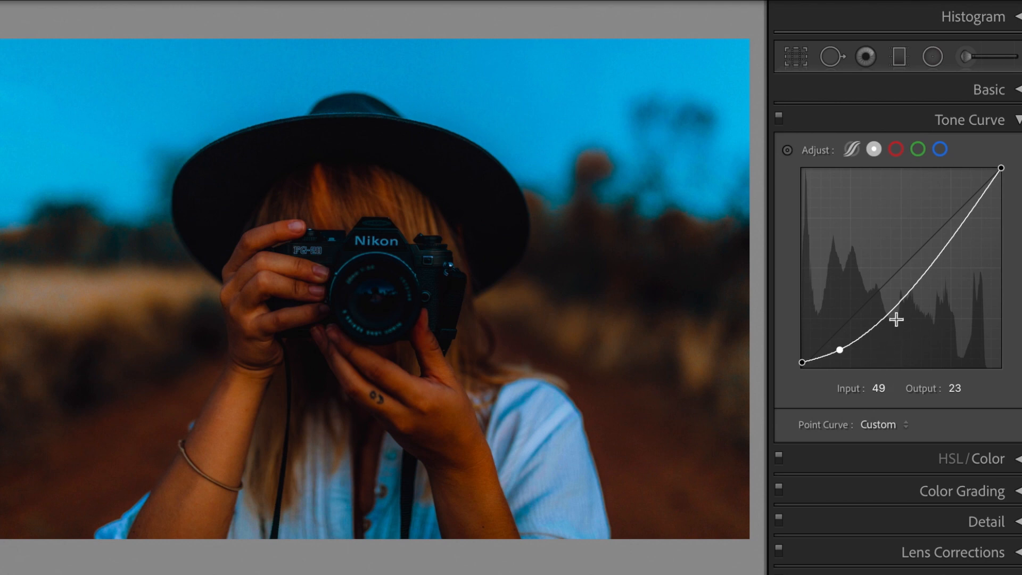
Step: Add a midtone point to the combined RGB curve with input 134 and output 127
click(912, 288)
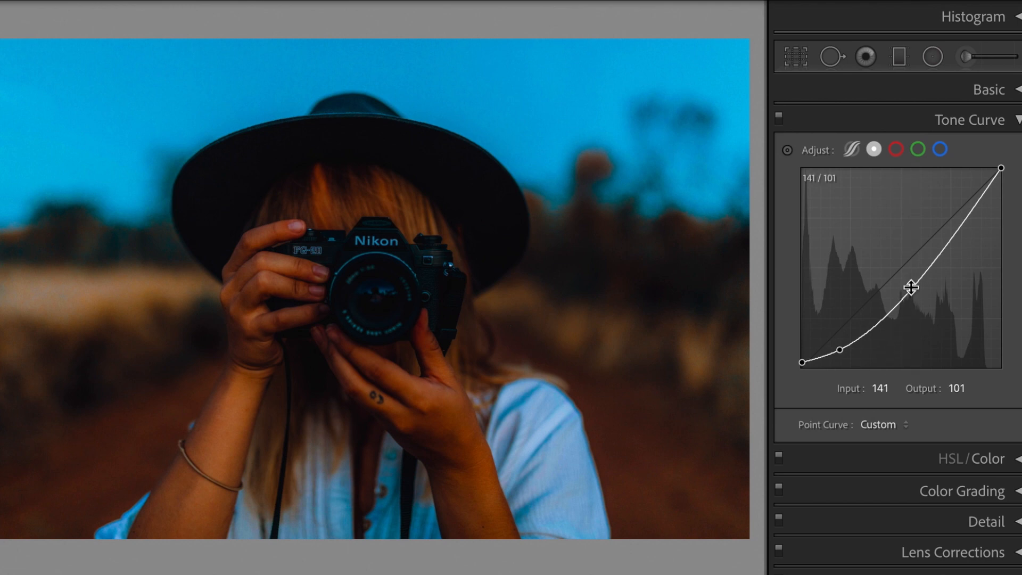
click(881, 388)
text(134)
key(Tab)
text(127)
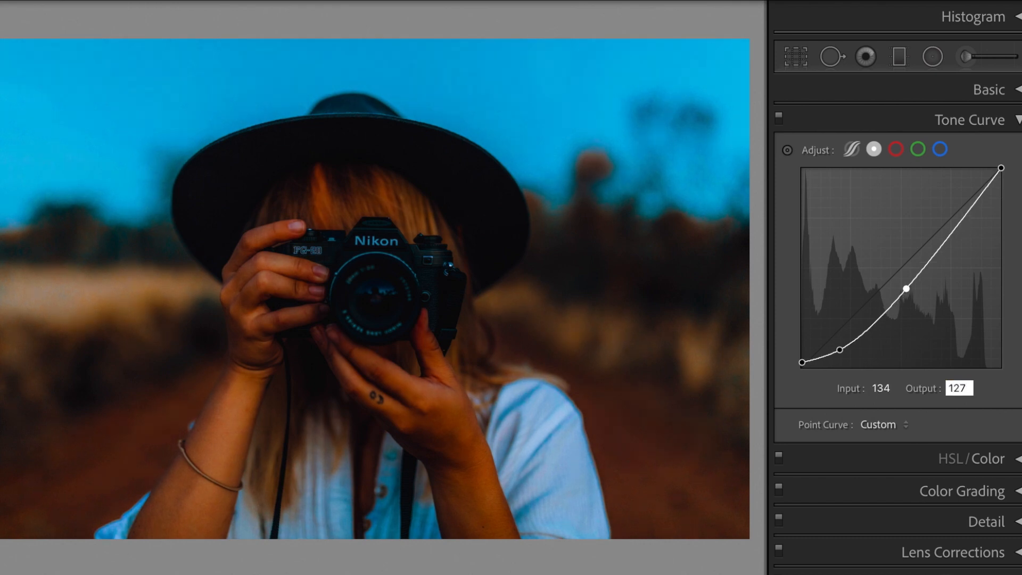
key(Return)
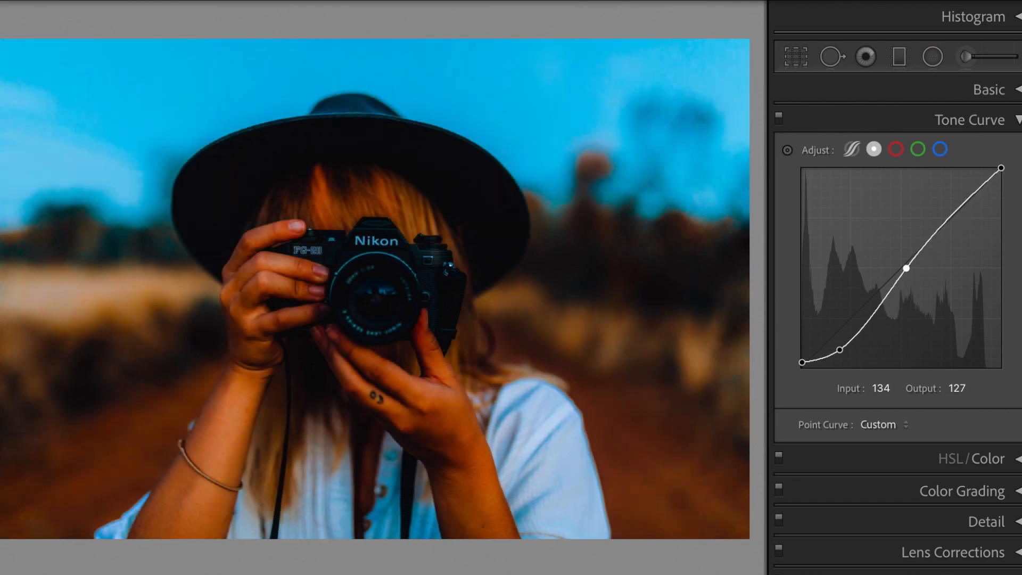
Step: Lower the white endpoint of the combined RGB curve to output 224, keeping its input at 255
click(1002, 169)
click(896, 389)
key(Tab)
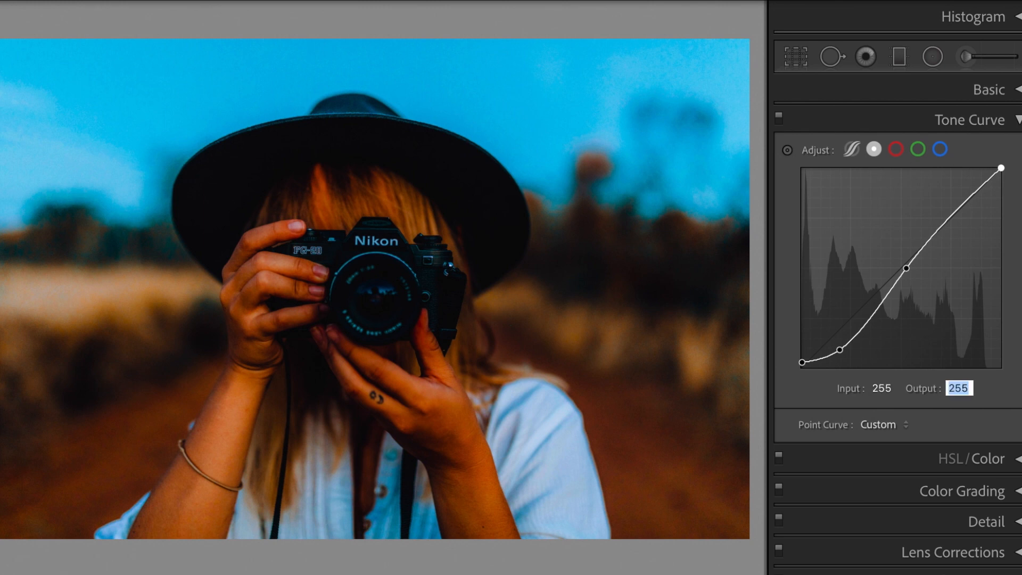
text(224)
key(Return)
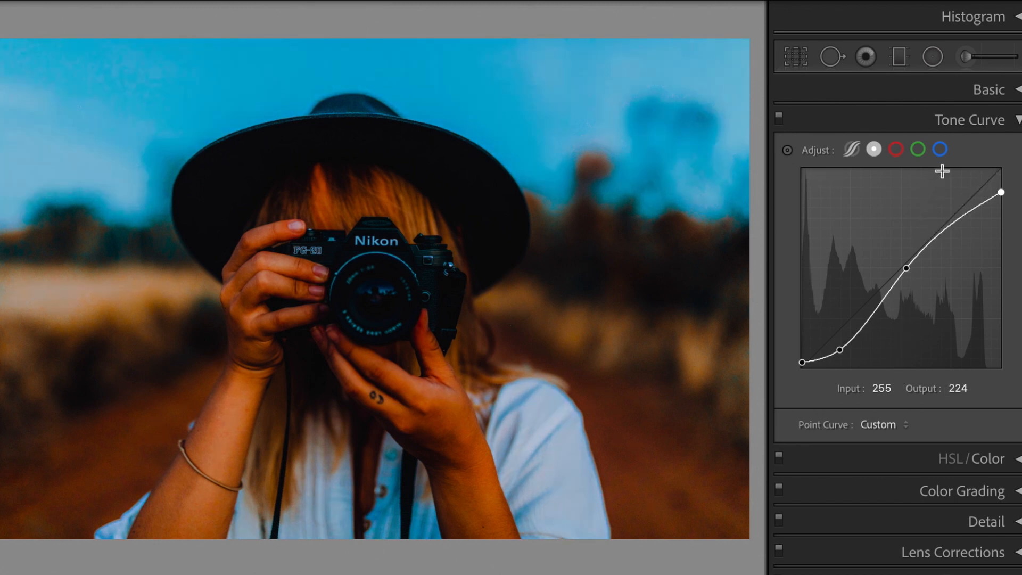
Step: Add a point to the blue channel's tone curve with input 63 and output 68, and close the curve settings
click(943, 151)
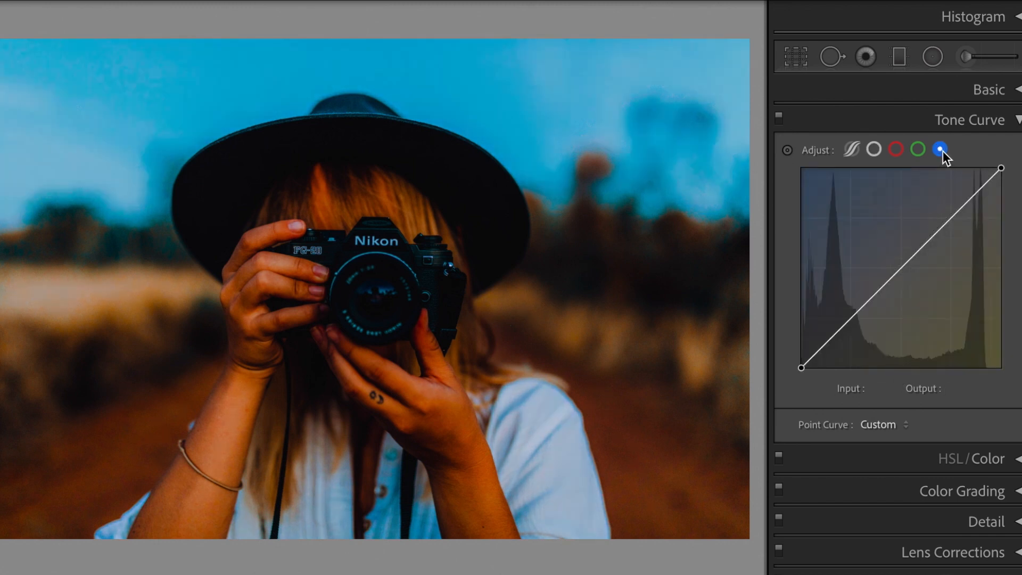
click(853, 315)
click(893, 392)
text(63)
key(Tab)
text(68)
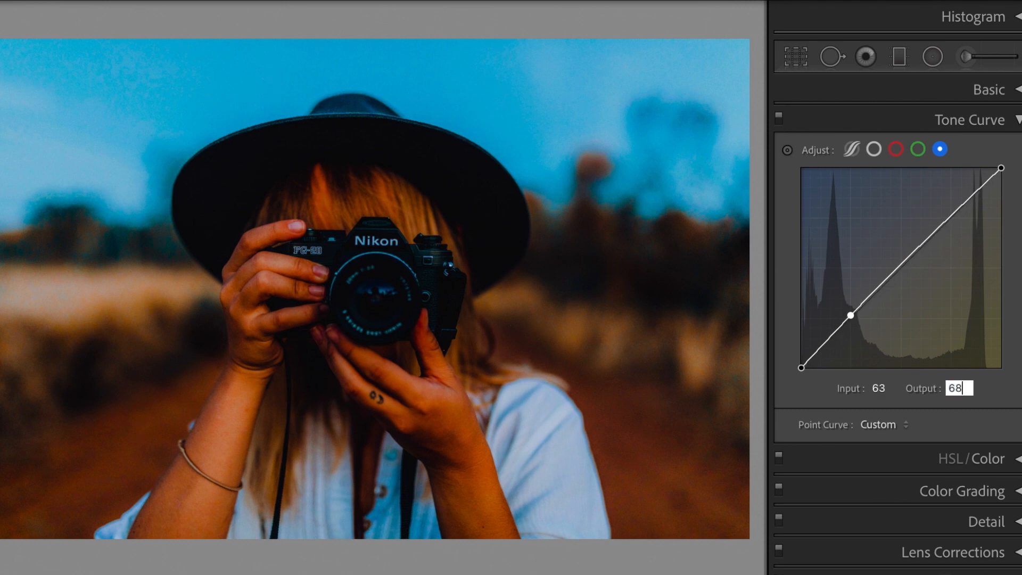
key(Return)
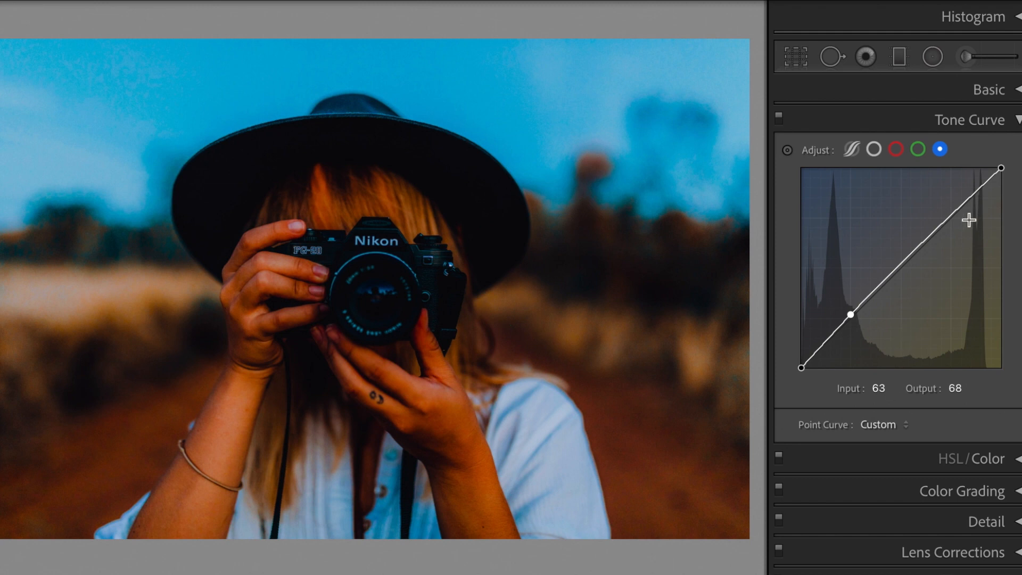
click(1018, 126)
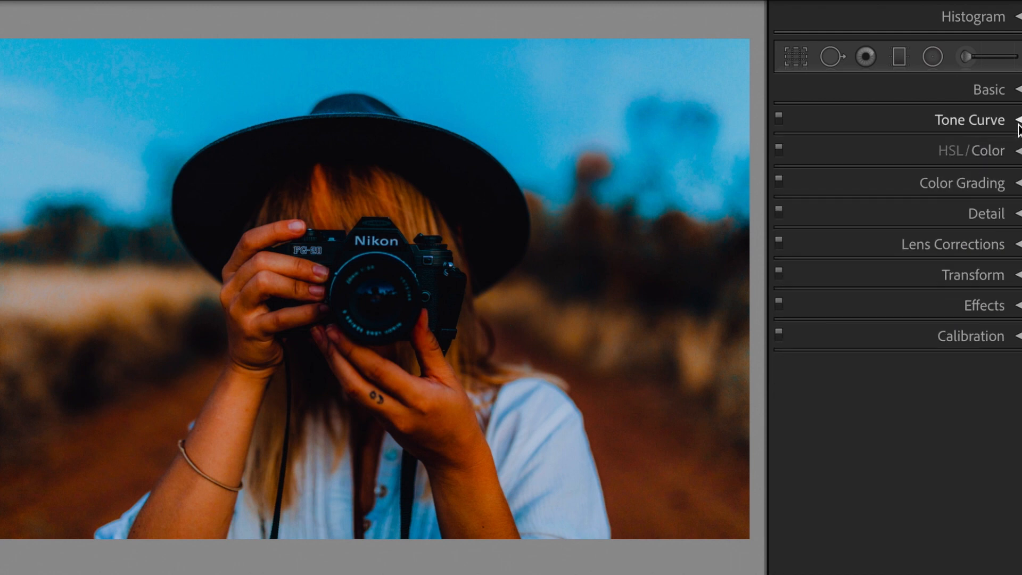
Step: In the HSL/Color adjustments, set the red Saturation to -90 and Luminance to +15
click(1018, 153)
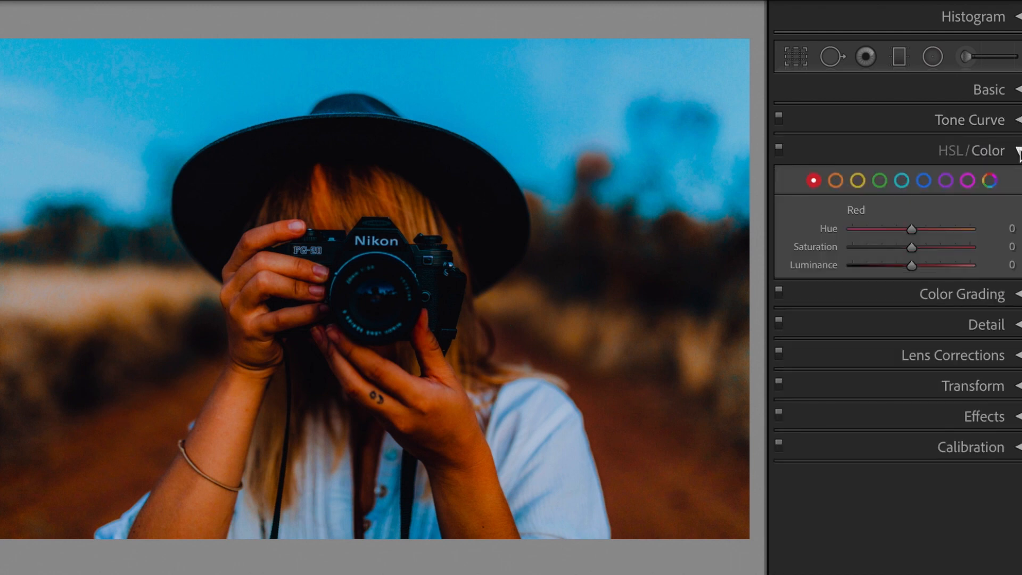
click(993, 248)
text(-90)
key(Return)
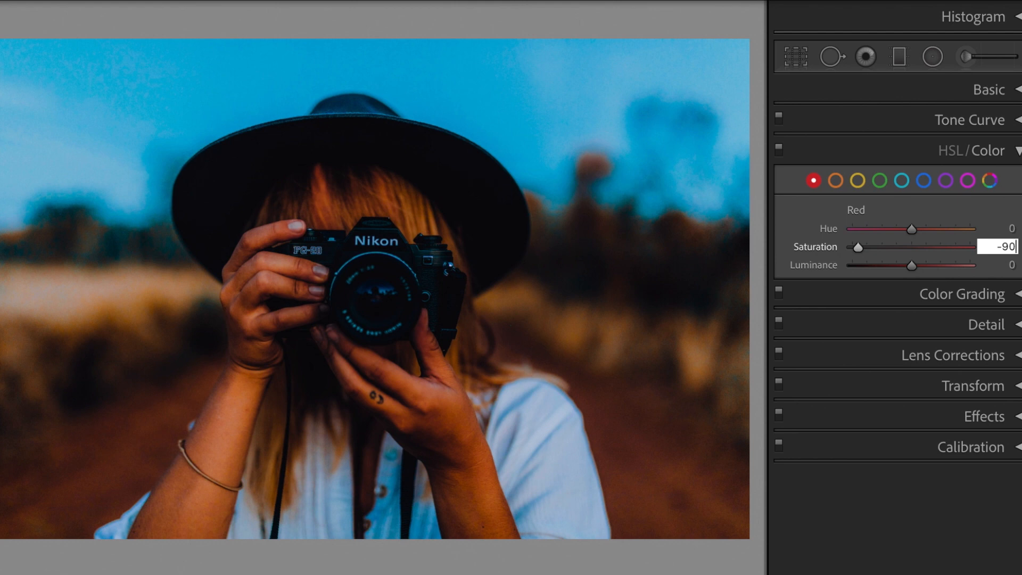
key(Tab)
text(15)
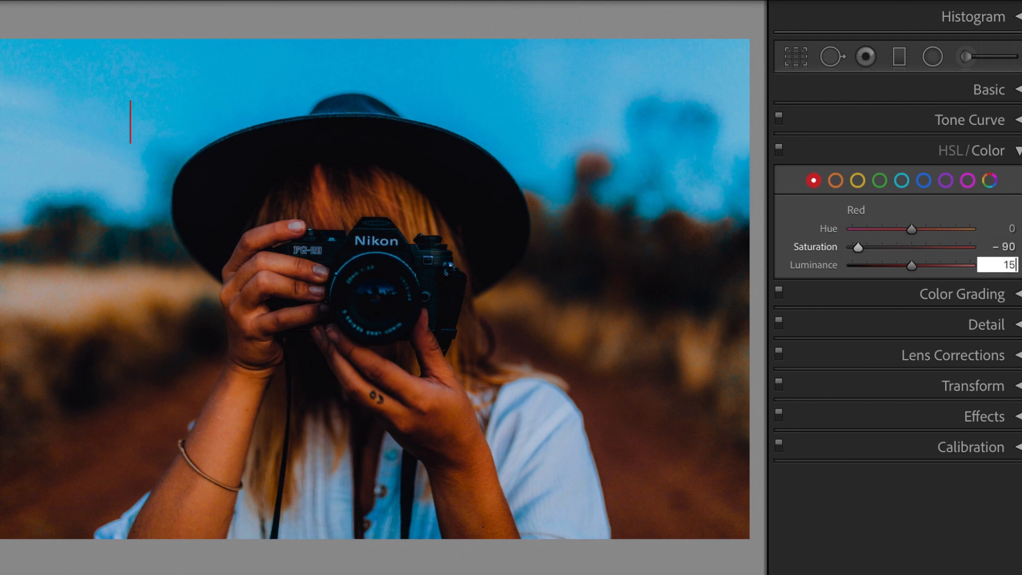
key(Return)
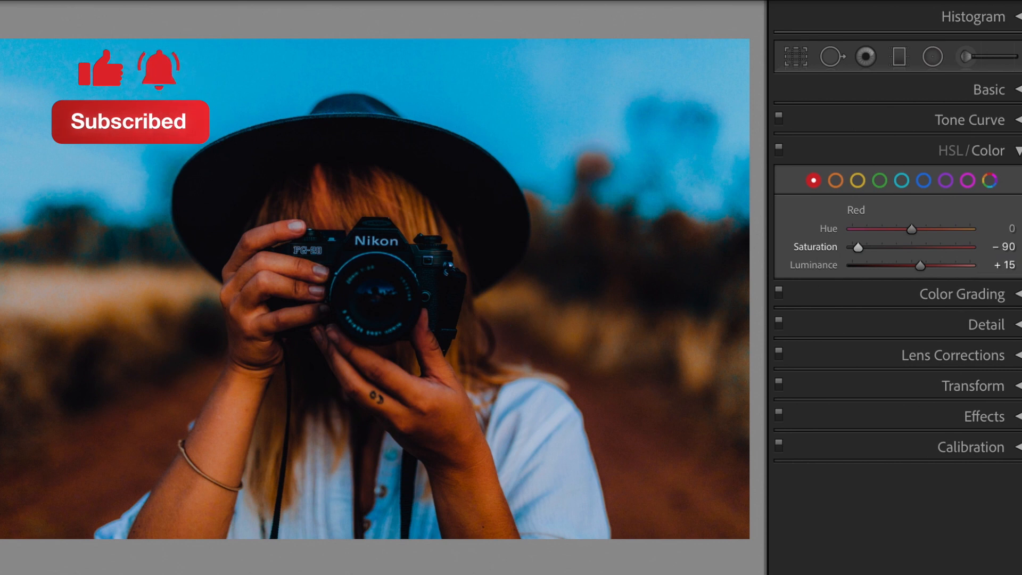
Step: In the HSL/Color adjustments, set the orange Saturation to -80 and Luminance to +15
click(834, 181)
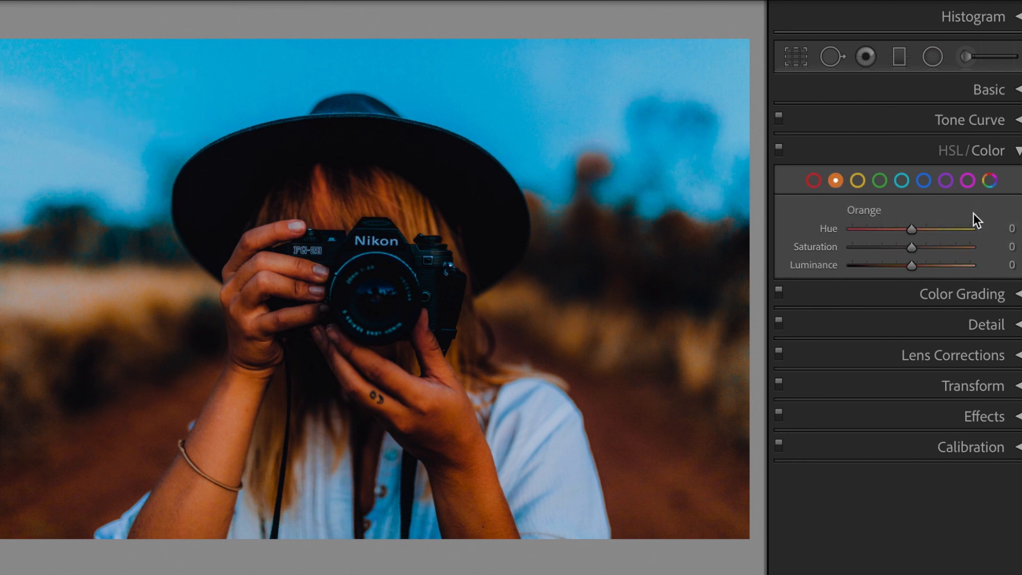
click(987, 250)
text(-80)
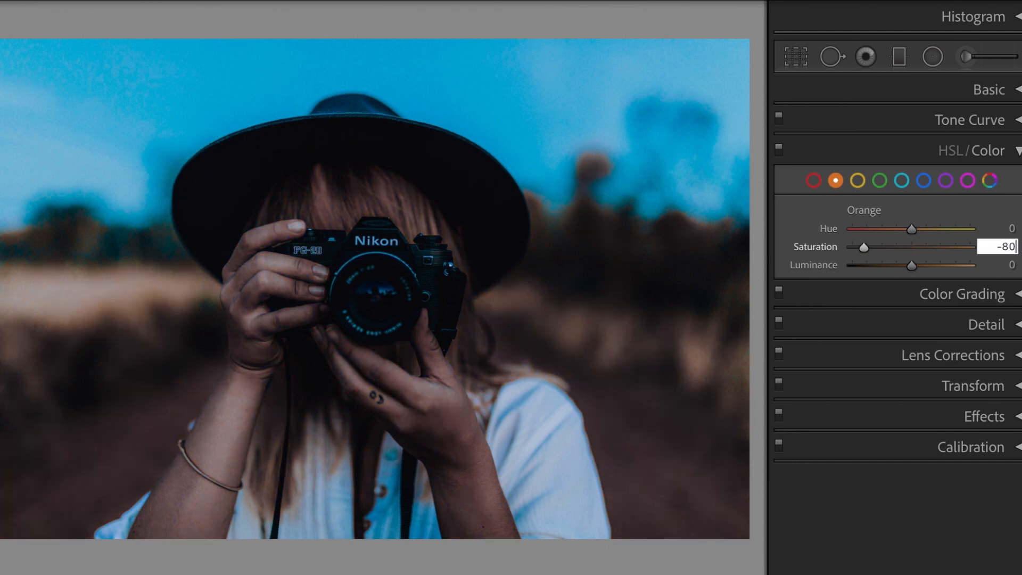
key(Tab)
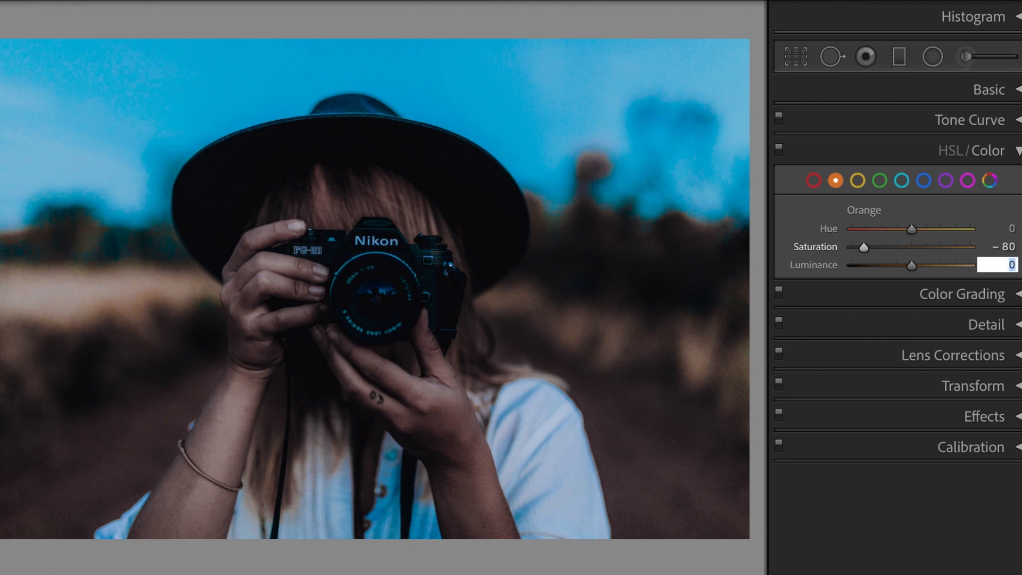
text(15)
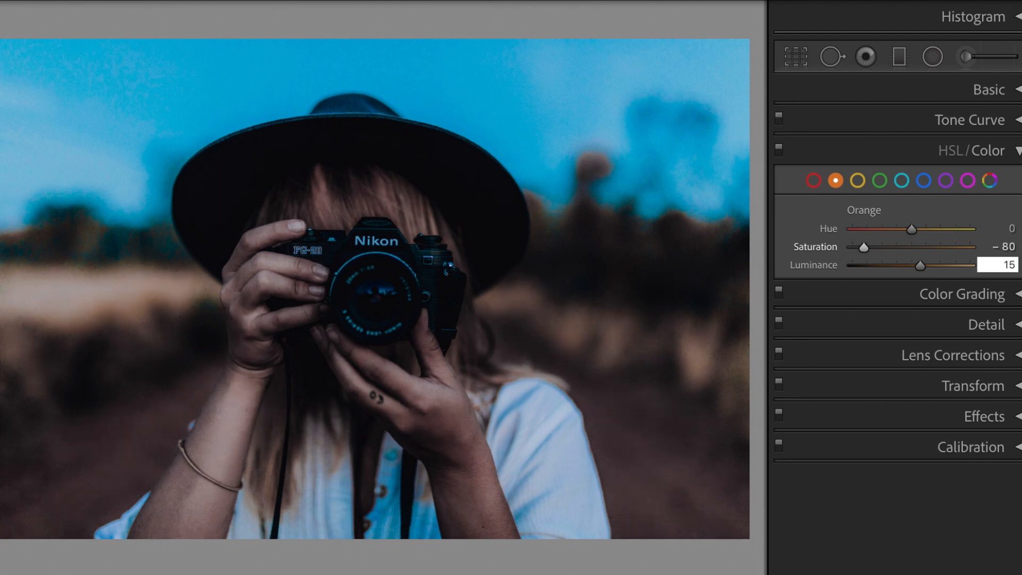
key(Return)
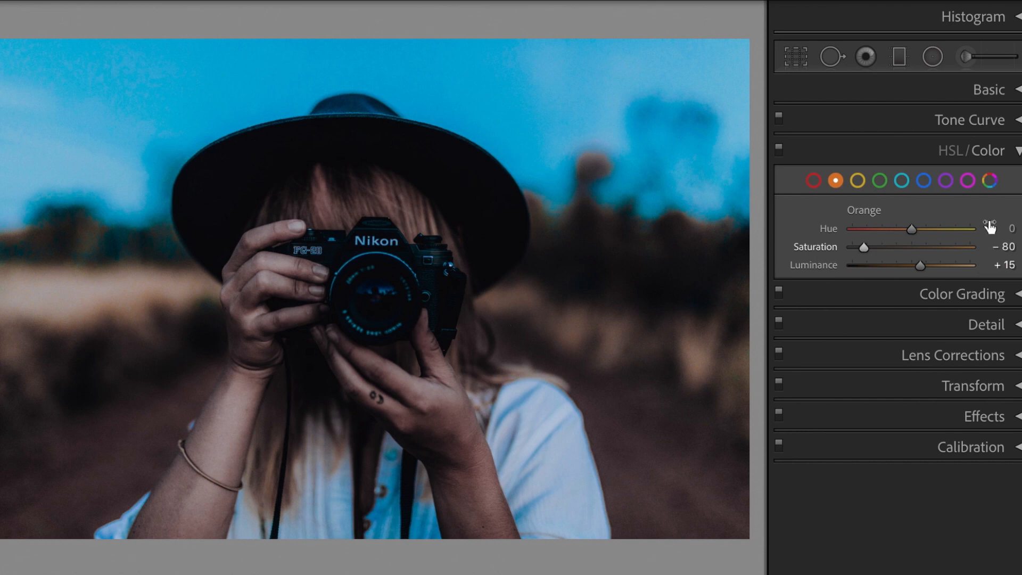
Step: Set the yellow color range to Hue -50, Saturation -90 and Luminance +10
click(862, 180)
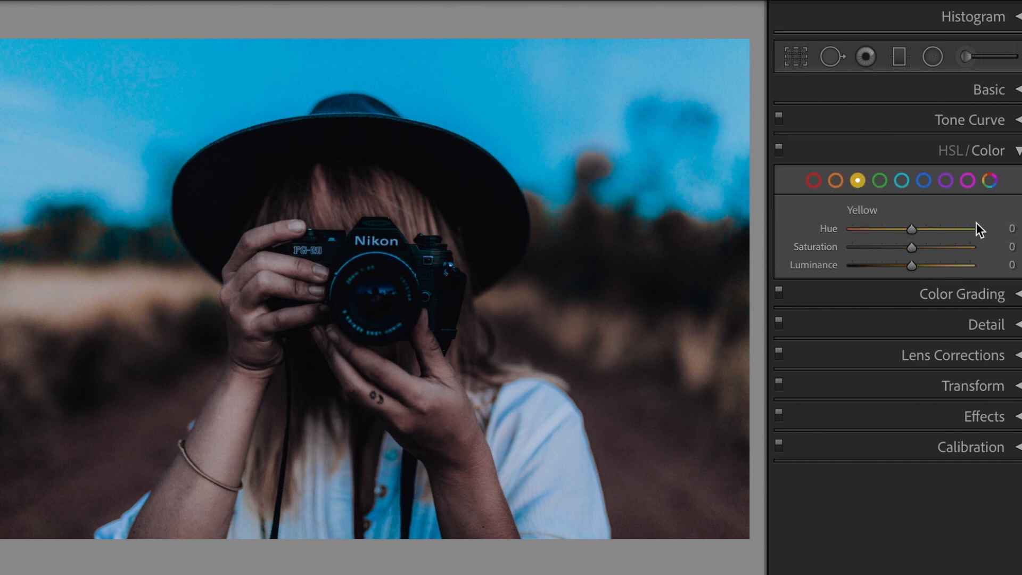
click(995, 228)
text(-50)
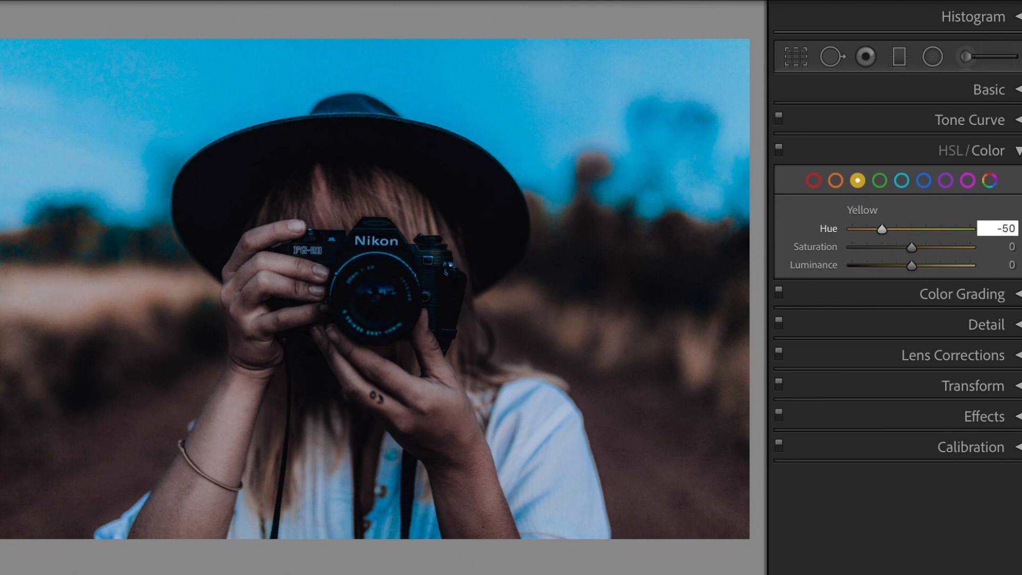
key(Tab)
text(-90)
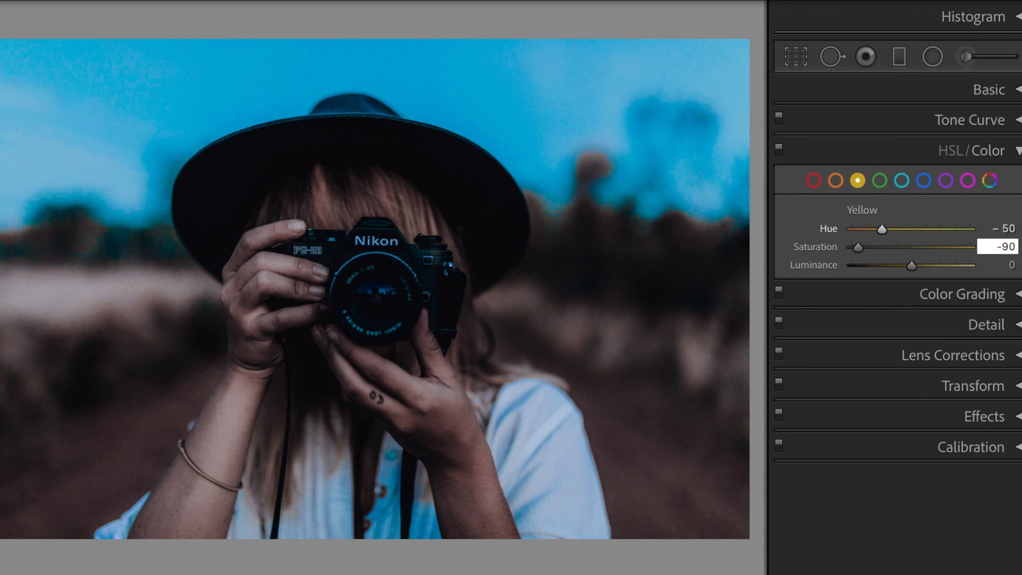
key(Tab)
text(10)
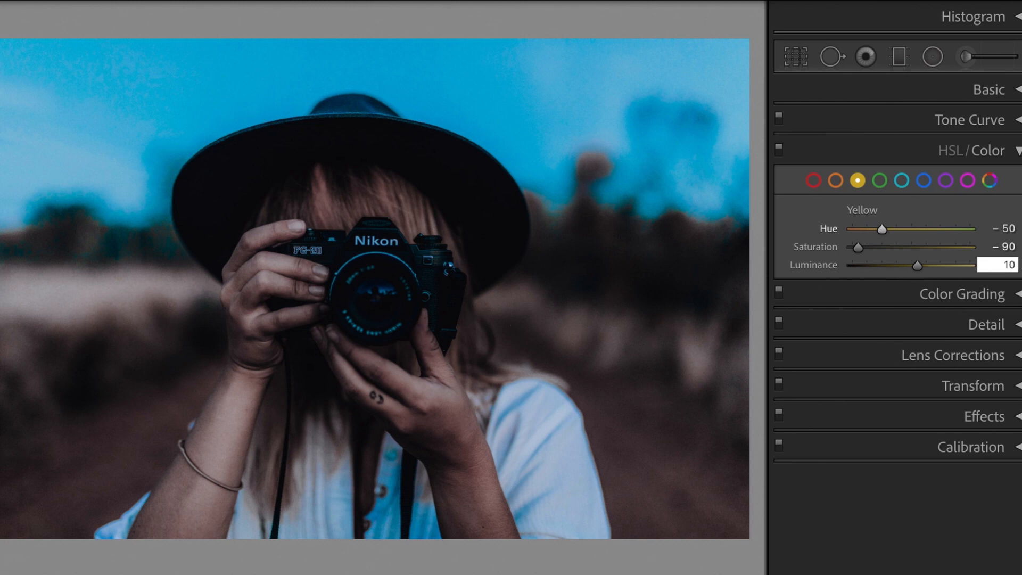
key(Return)
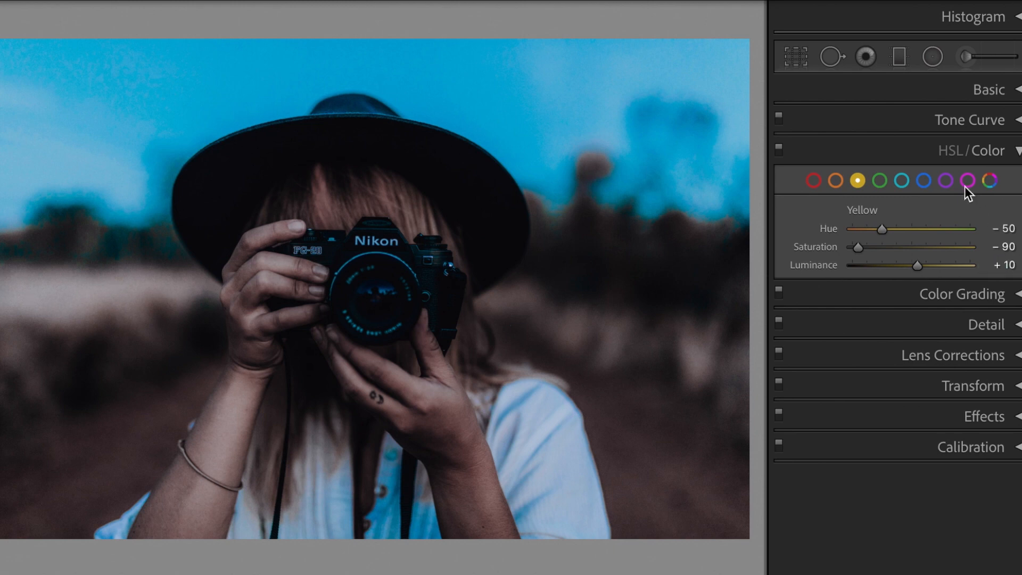
Step: Set the green color range to Hue -70, Saturation -100 and Luminance +10
click(881, 182)
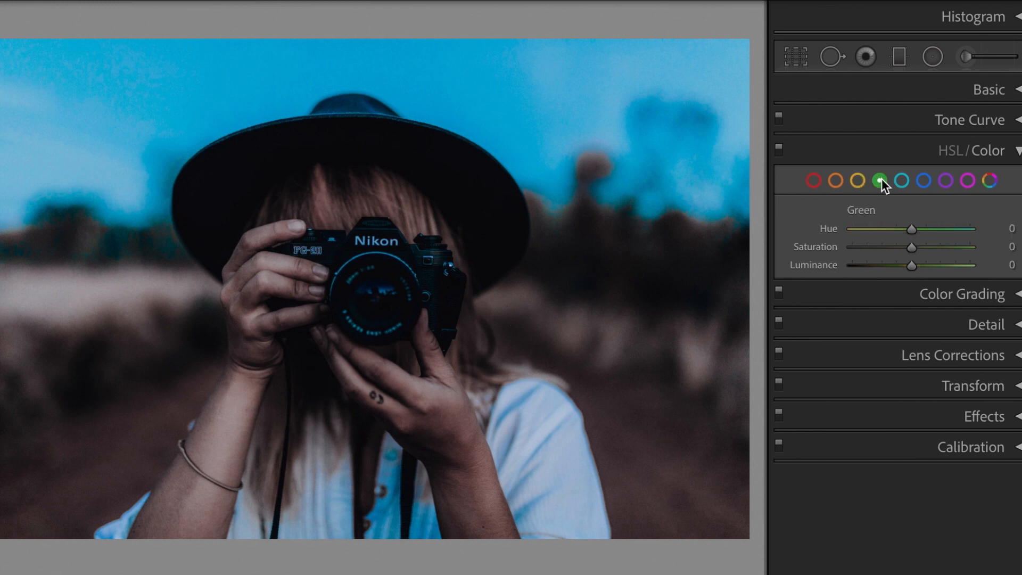
click(992, 230)
text(-70)
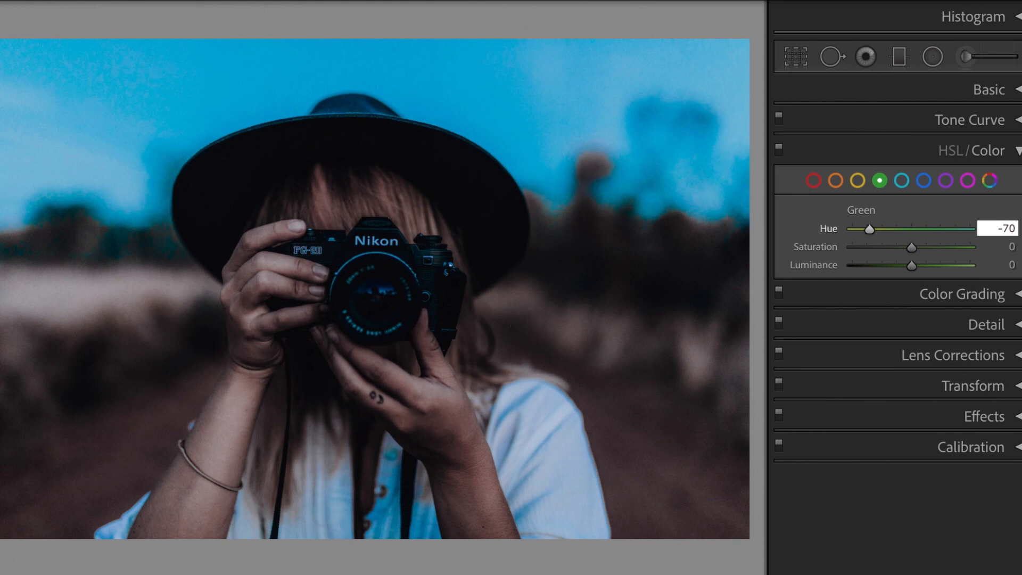
key(Tab)
text(-100)
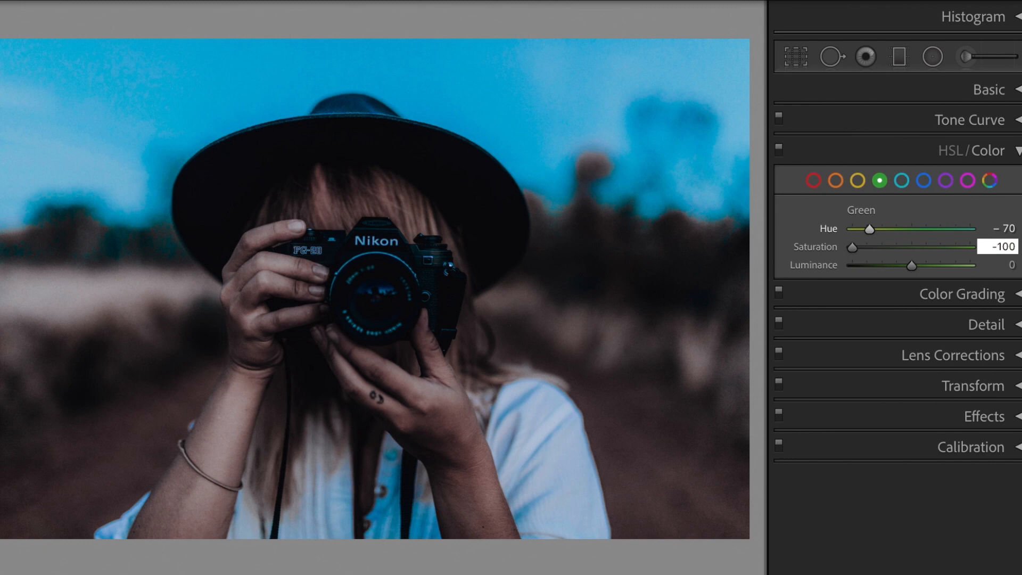
key(Tab)
text(10)
key(Return)
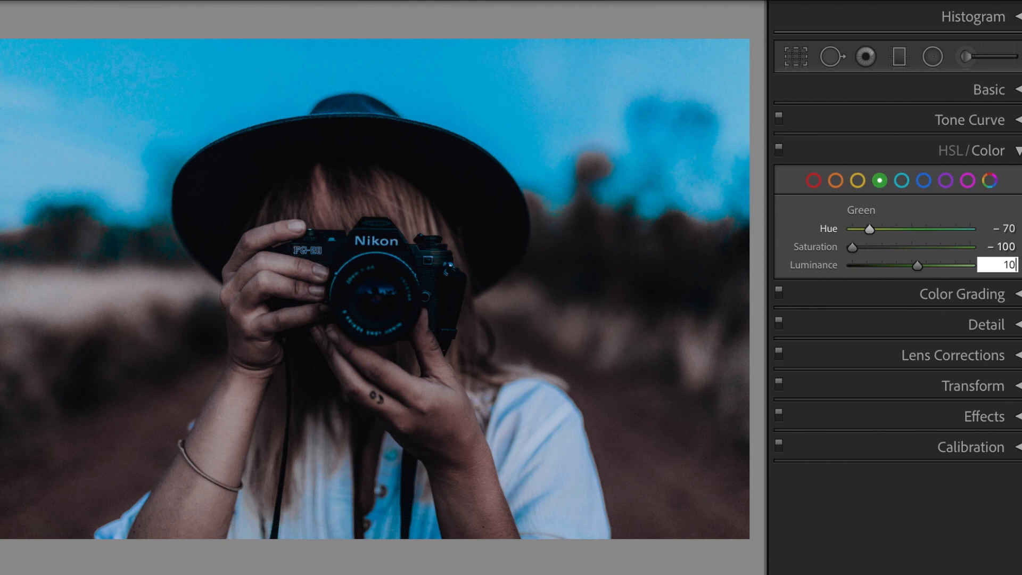
Step: Fully desaturate the aqua and blue color ranges by setting the Saturation of each to -100
click(902, 181)
click(988, 246)
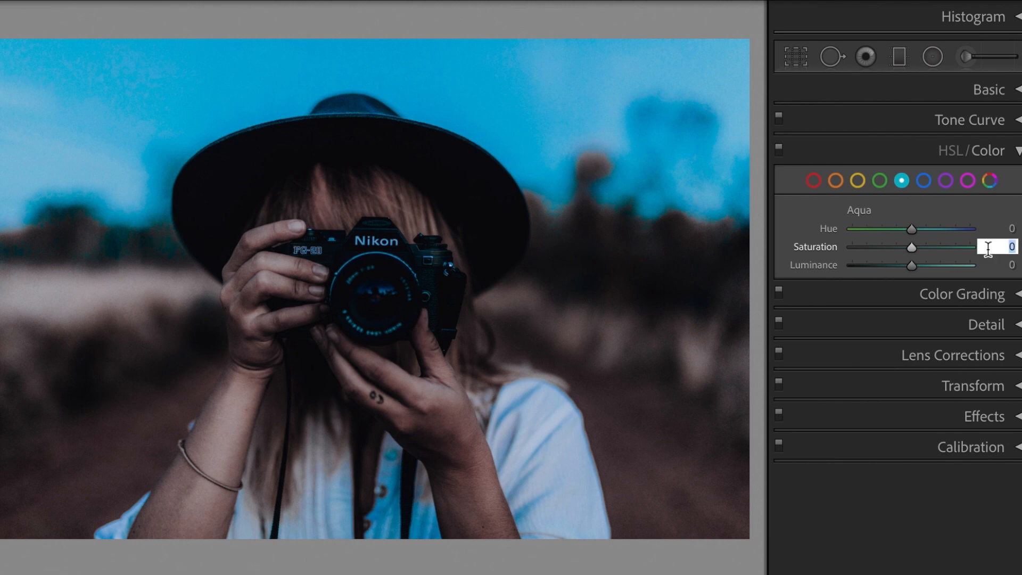
text(-100)
key(Return)
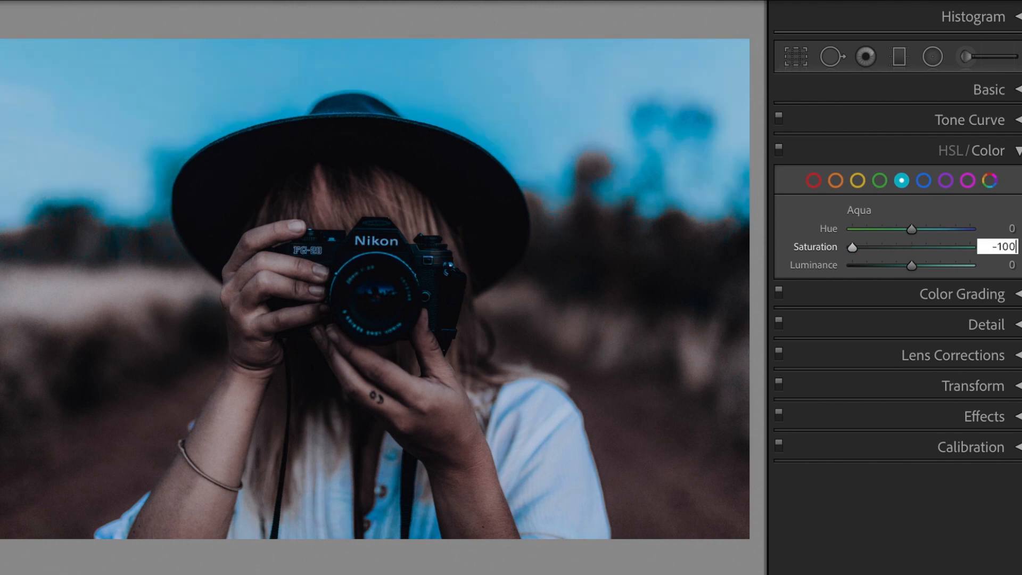
key(Return)
click(924, 181)
click(1005, 247)
text(-100)
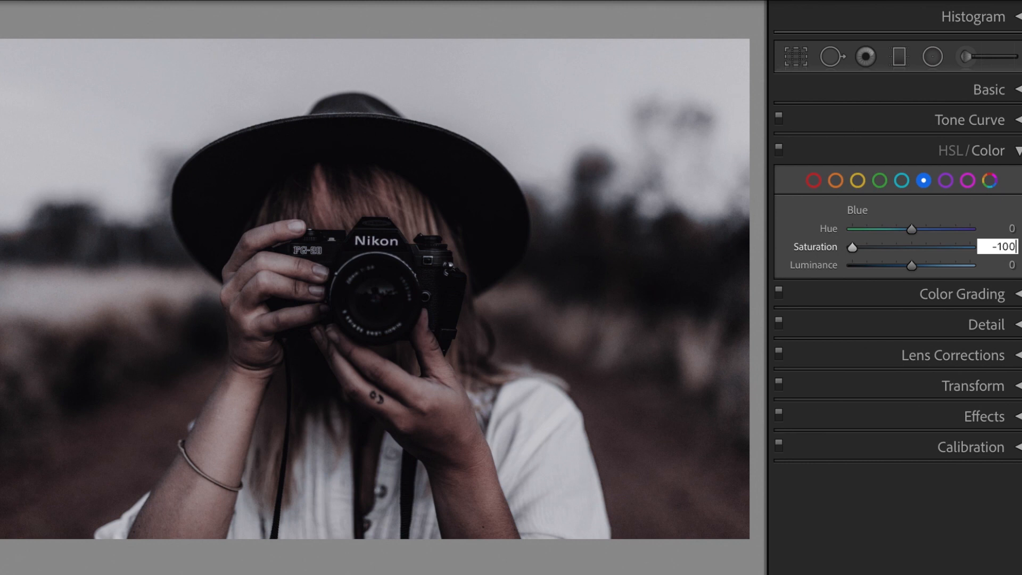
Step: Set the Saturation of the purple and magenta color ranges to -100 and close the HSL/Color settings
click(945, 180)
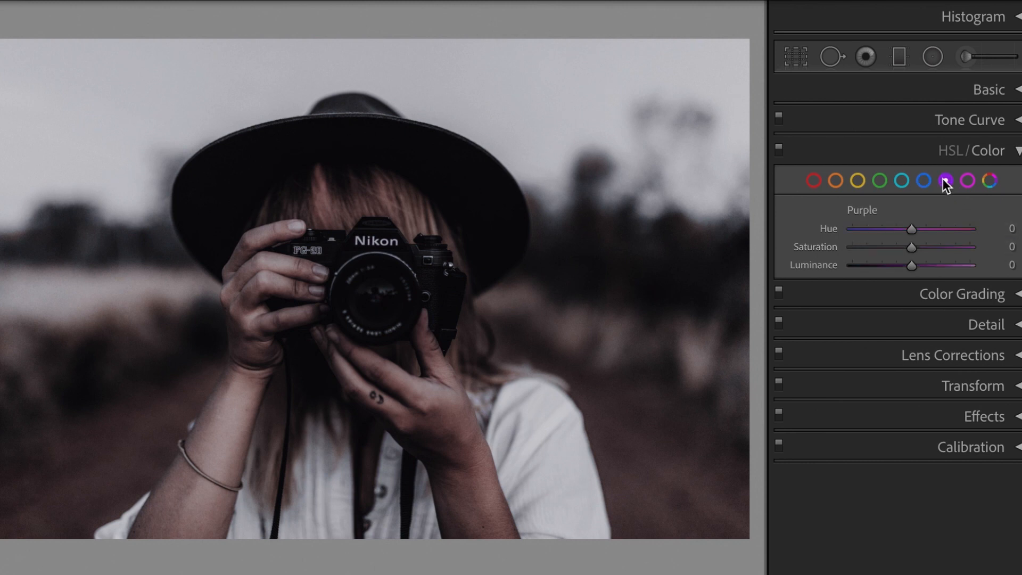
click(988, 248)
text(-100)
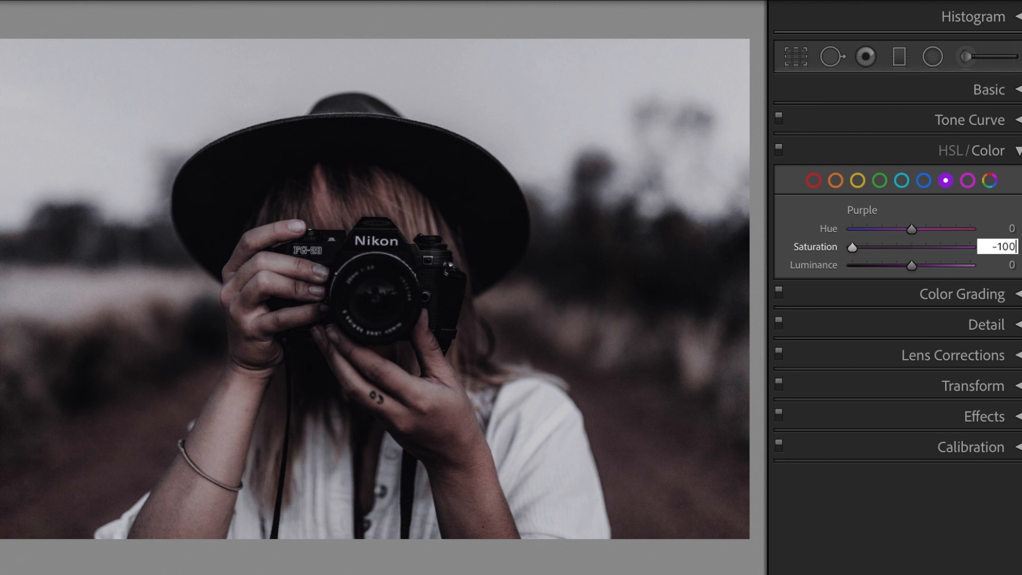
key(Return)
click(966, 182)
click(994, 246)
text(-100)
key(Return)
click(1019, 154)
Step: In Color Grading, tint the shadows with Hue 215 and Saturation 10, and set their Luminance to +65
click(1018, 183)
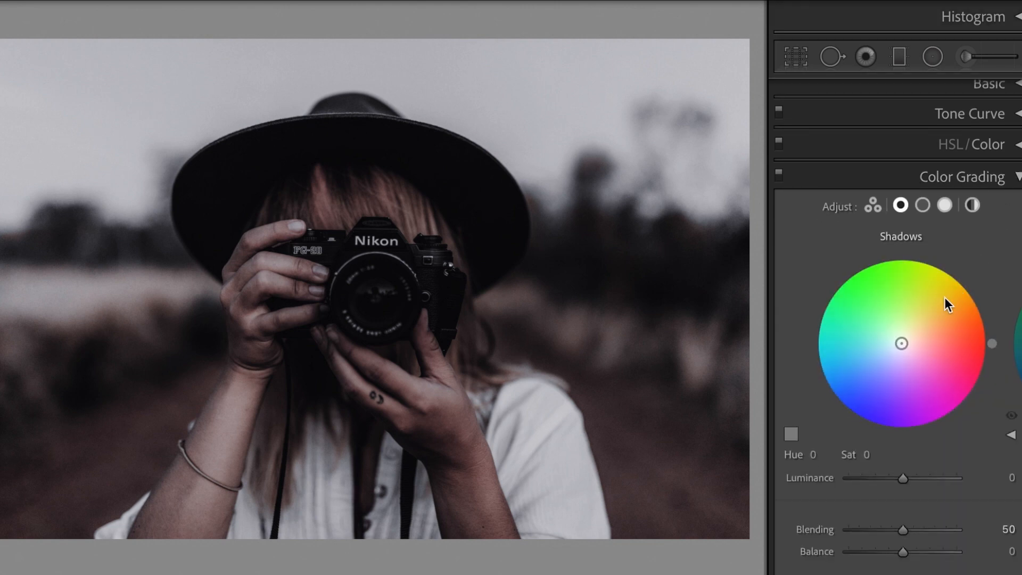
click(825, 456)
text(215)
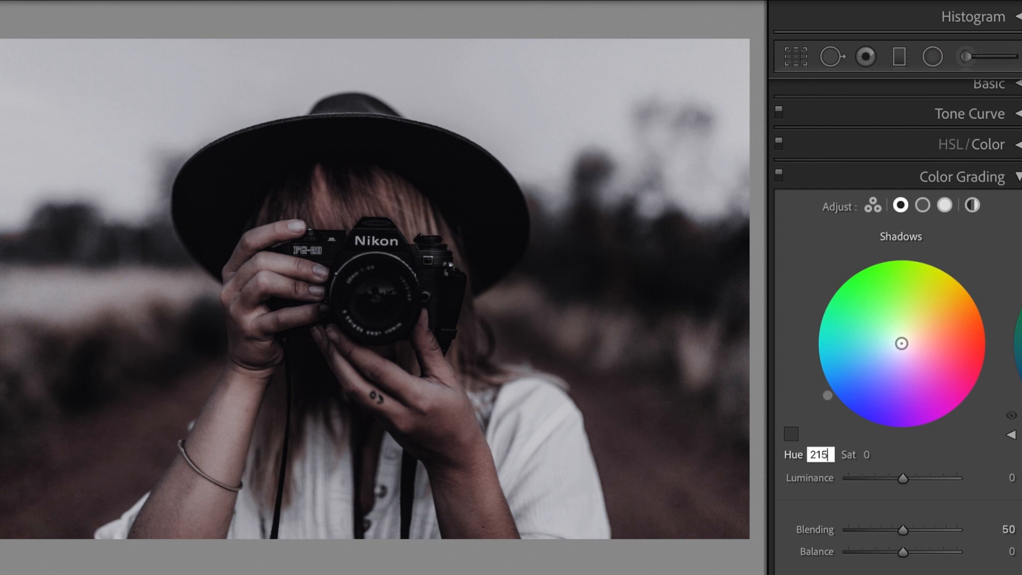
key(Tab)
text(10)
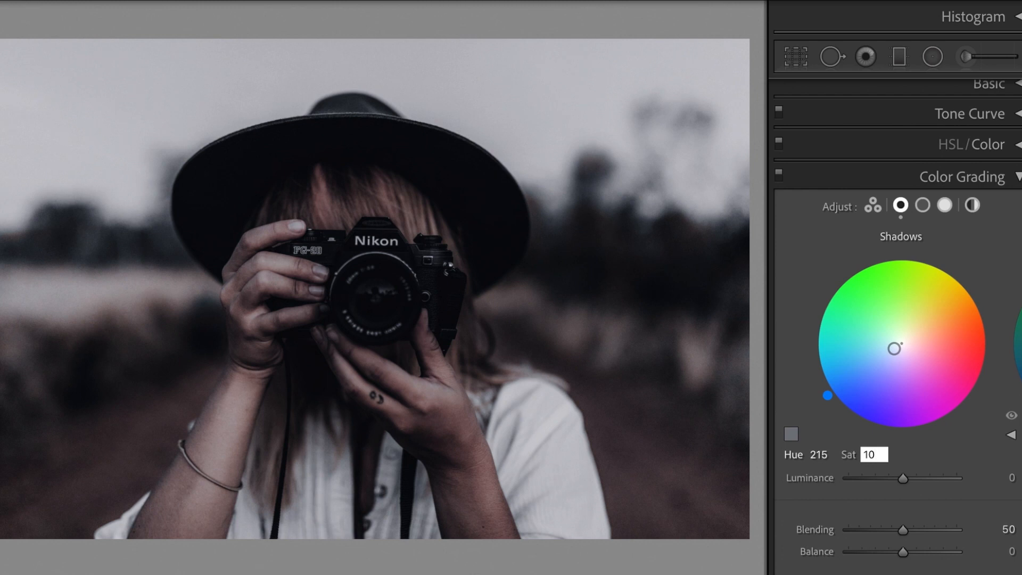
key(Tab)
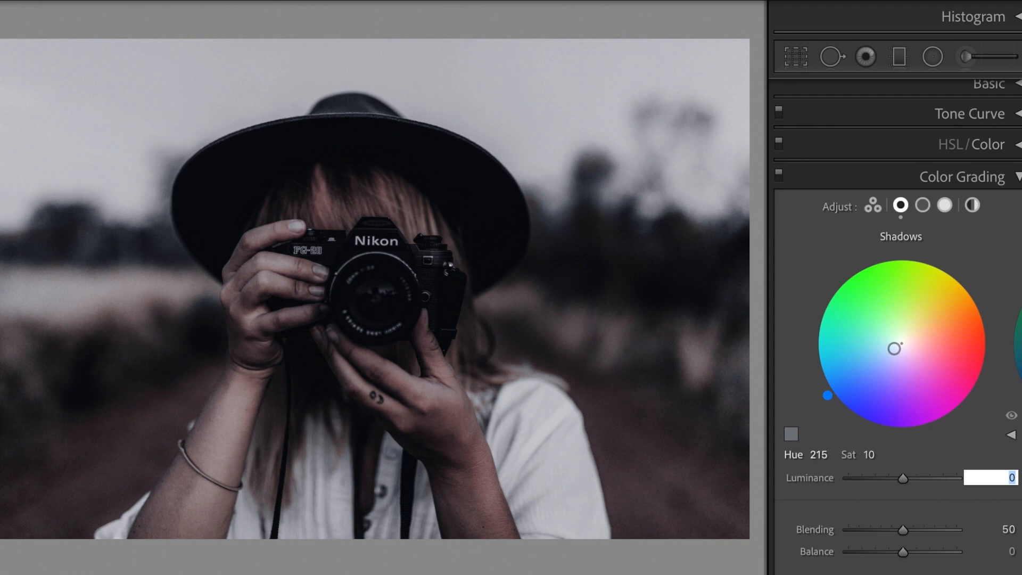
text(65)
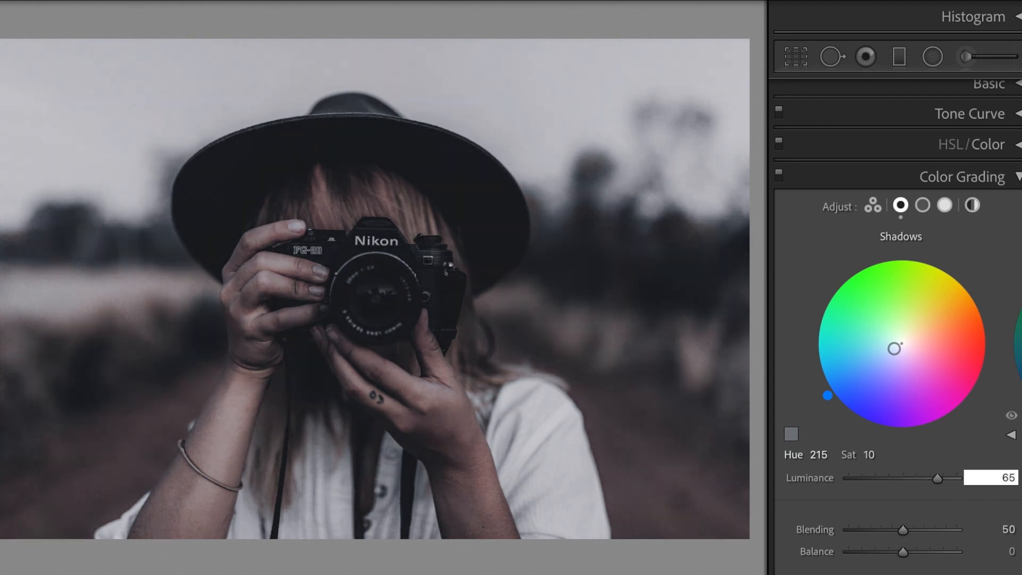
key(Return)
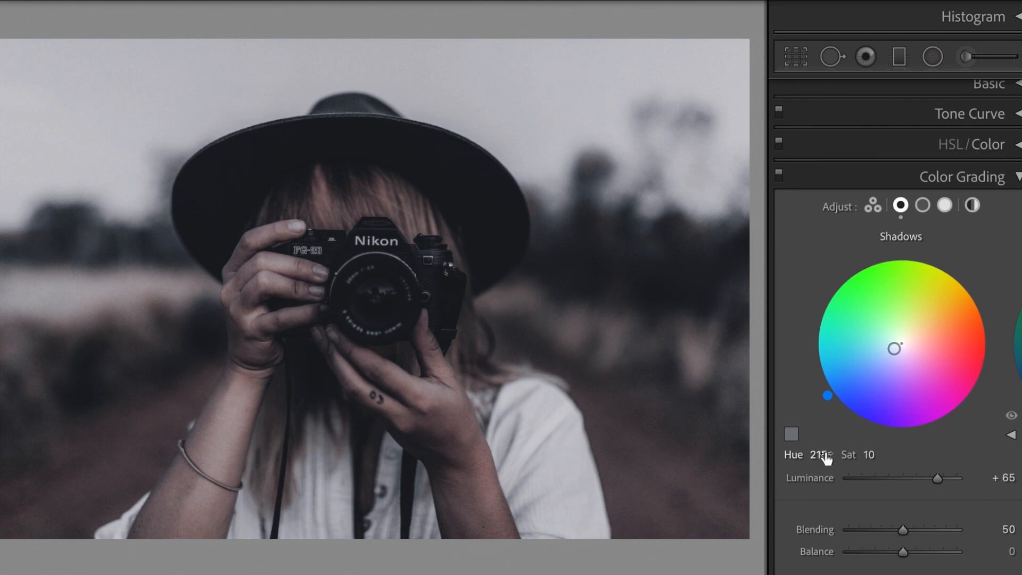
Step: Set the Color Grading Luminance to +50 for both the midtones and the highlights
click(920, 211)
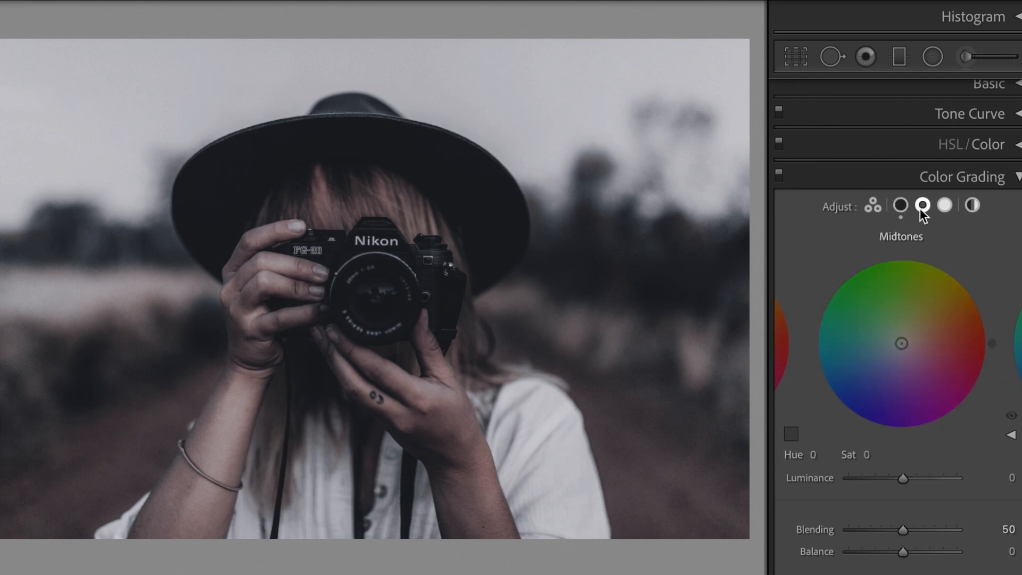
click(993, 477)
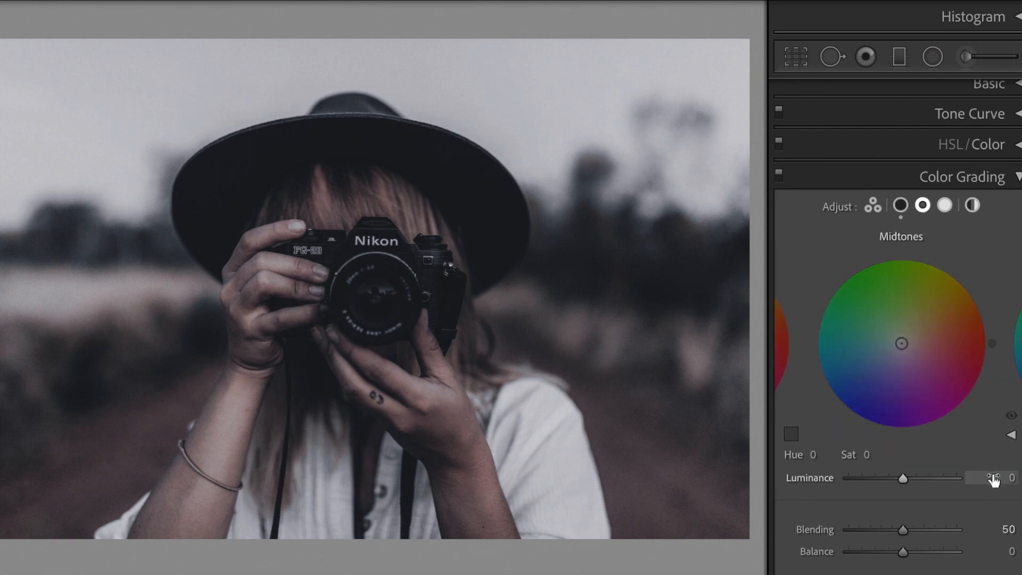
text(50)
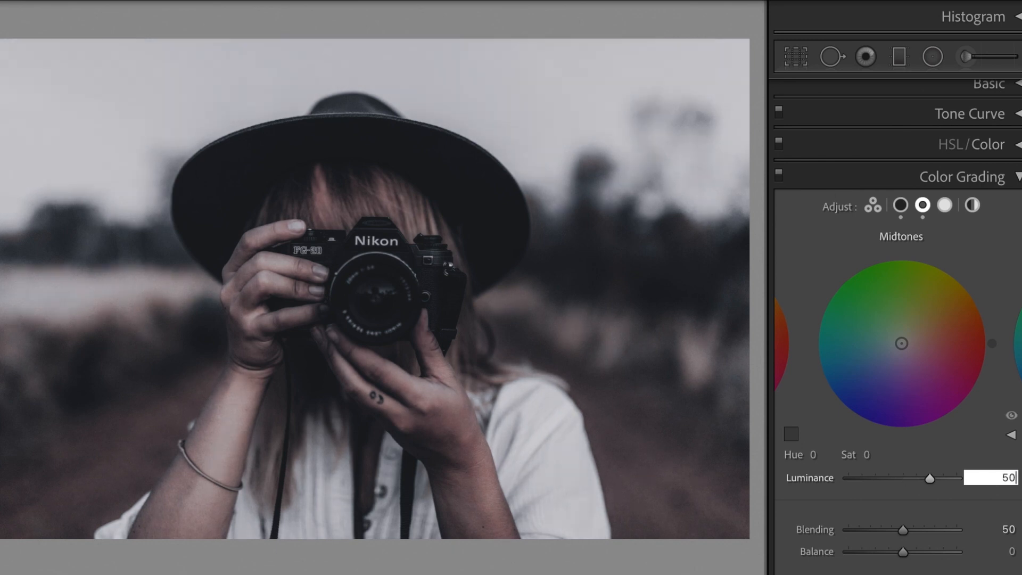
key(Return)
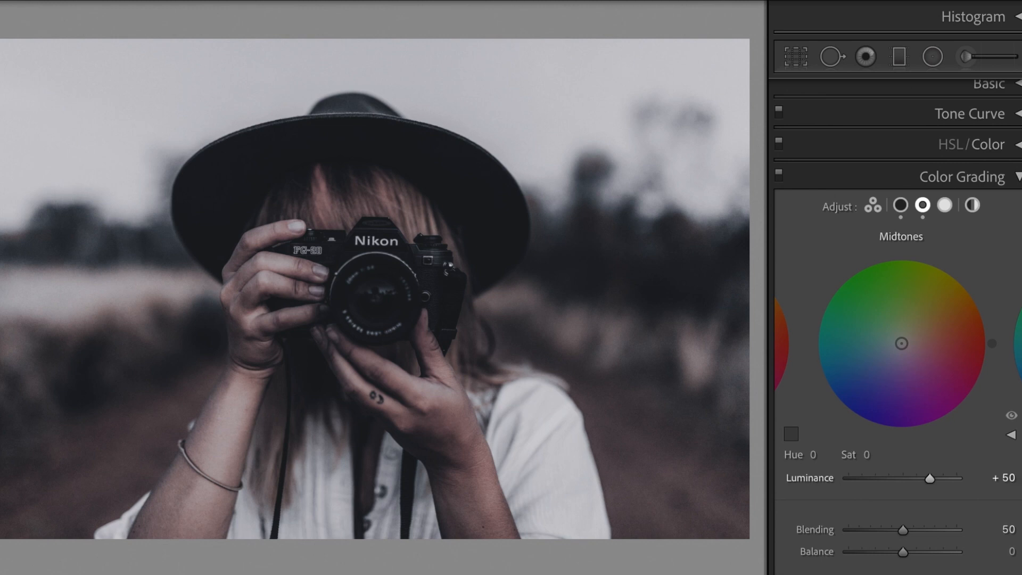
click(946, 206)
click(995, 477)
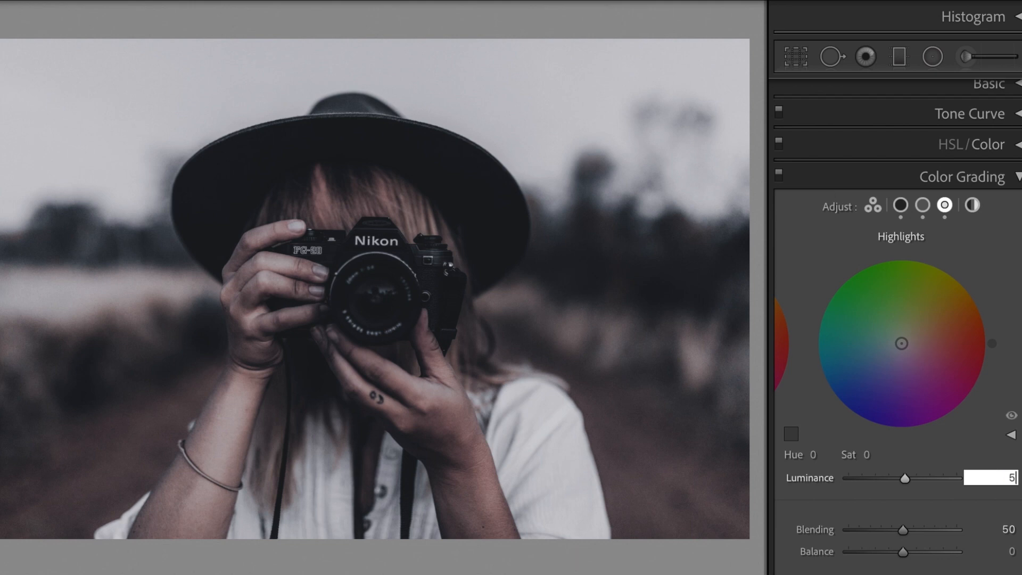
text(50)
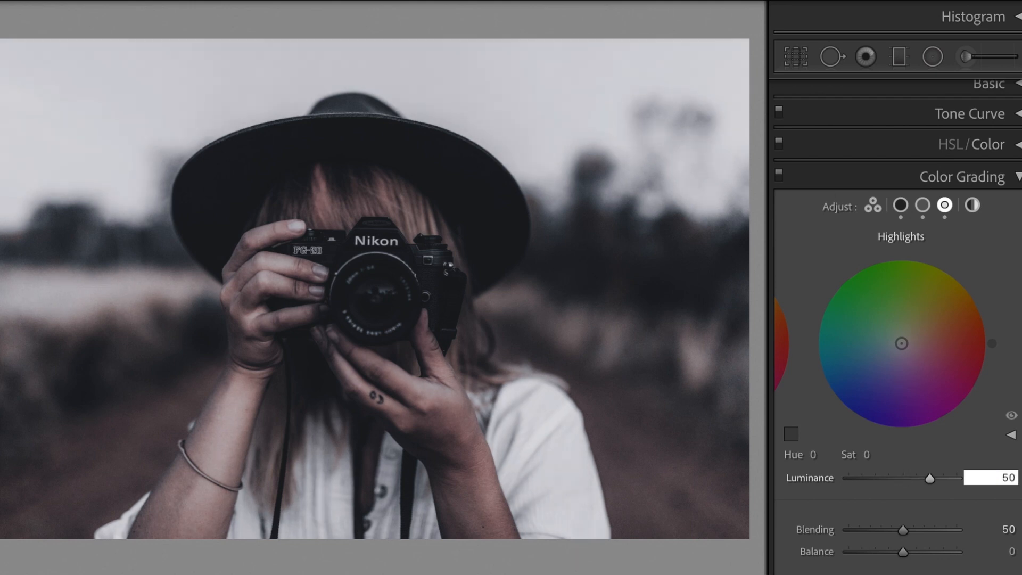
Step: Set the Color Grading Blending to 80 and Balance to +30, and close the Color Grading settings
key(Tab)
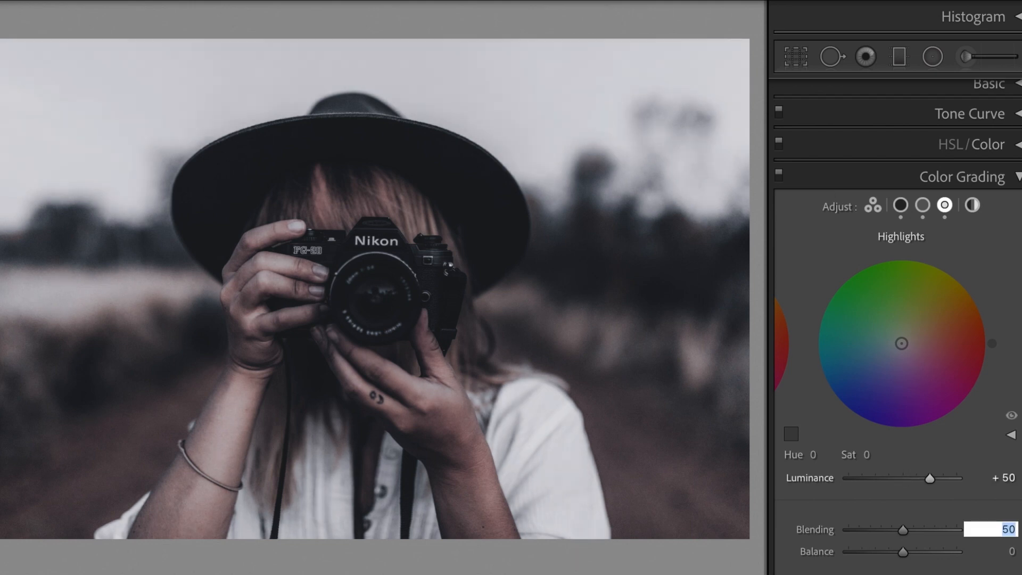
text(80)
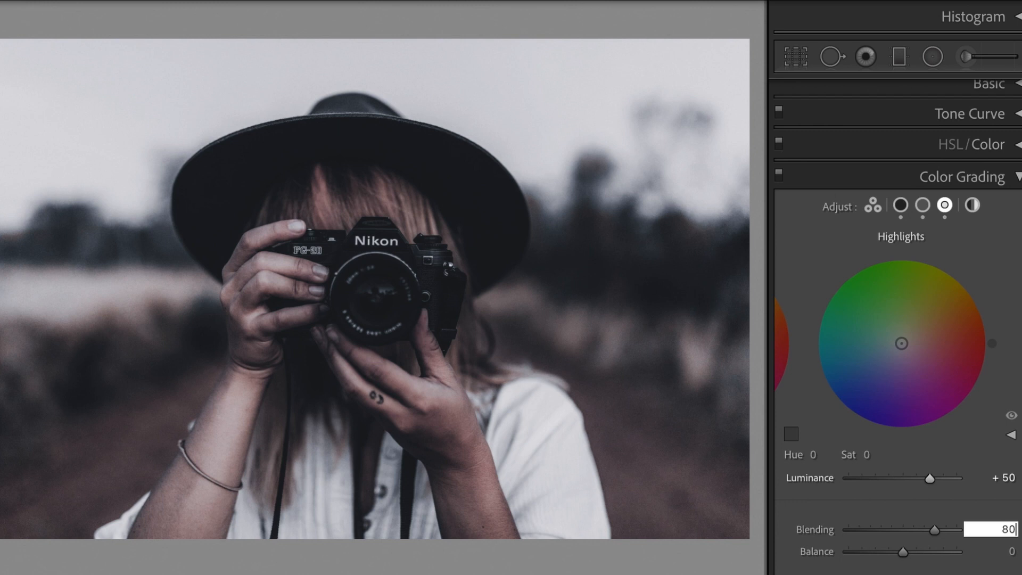
key(Tab)
text(30)
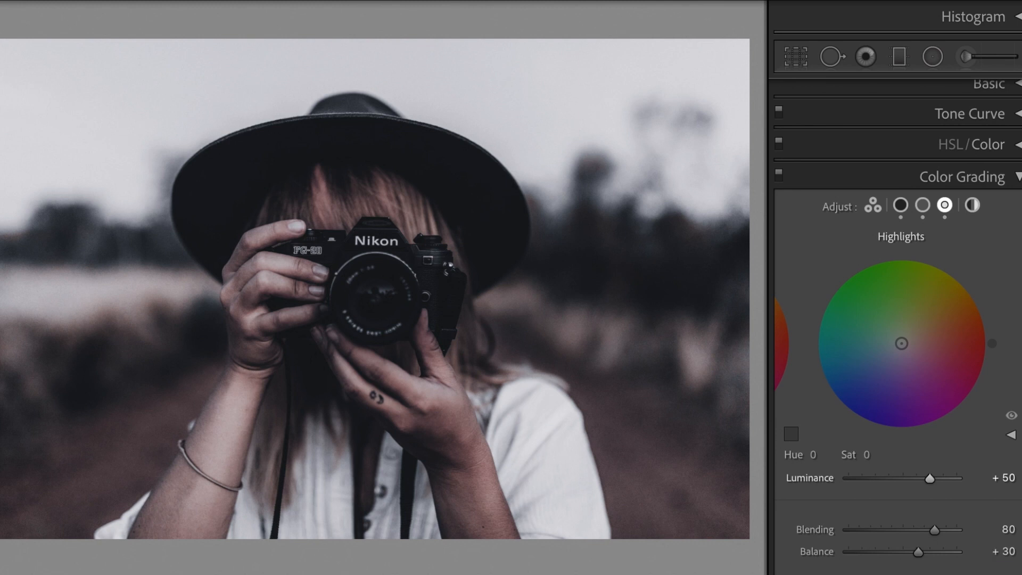
click(1018, 179)
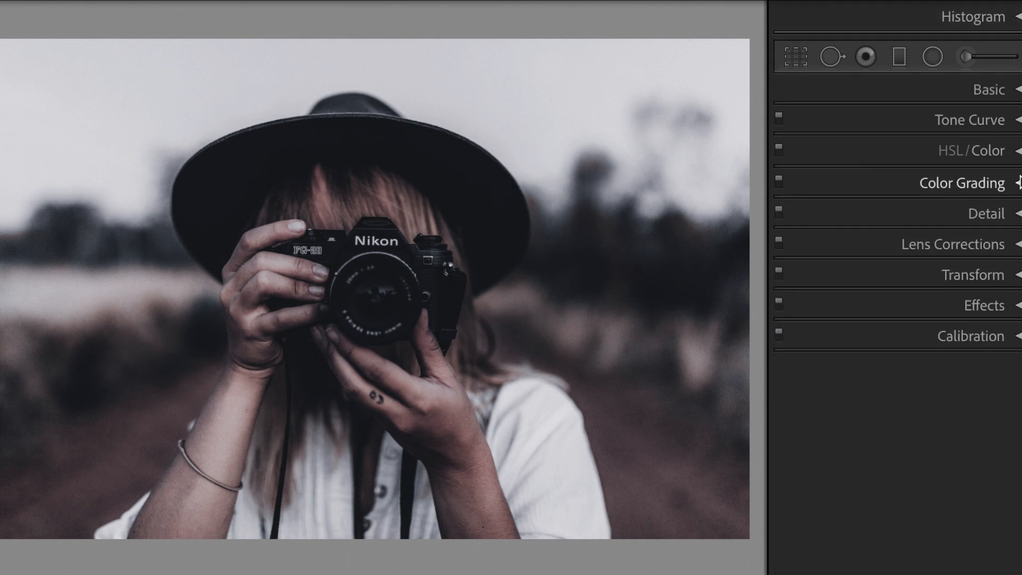
Step: Enable Remove Chromatic Aberration in the Lens Corrections profile settings and close Lens Corrections
click(1018, 245)
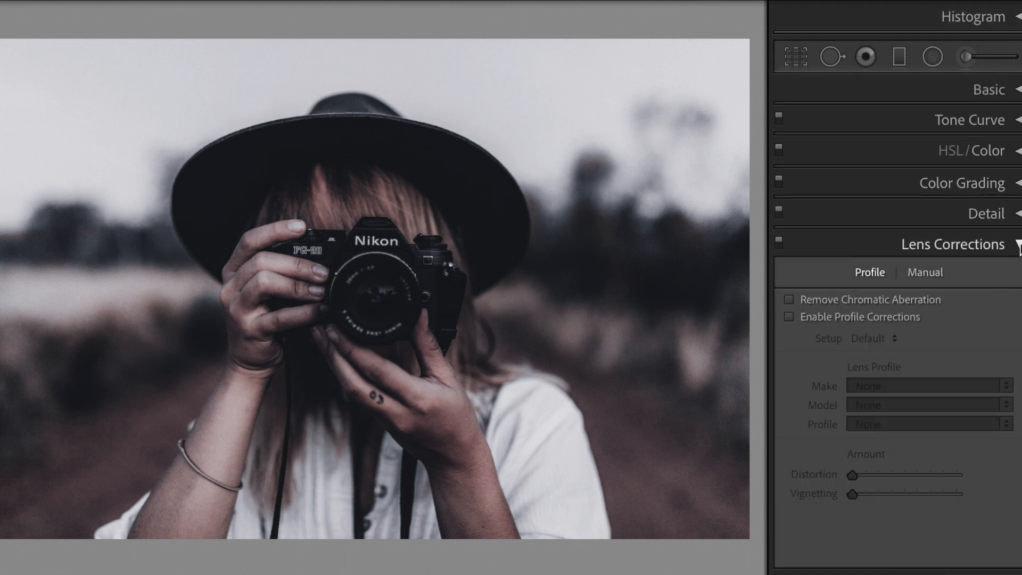
click(910, 300)
click(1017, 245)
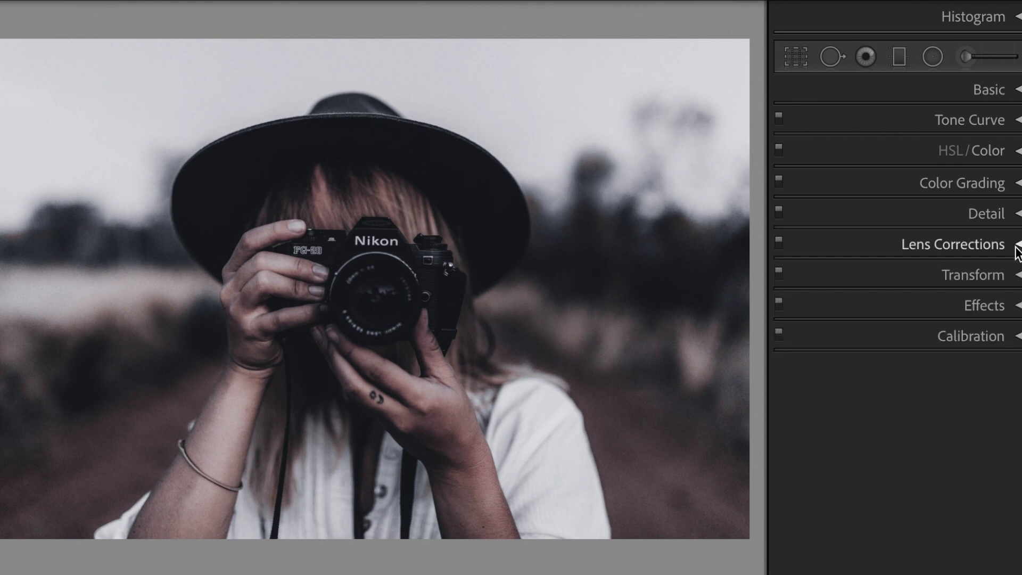
Step: In Effects, set the Post-Crop Vignetting Amount to -65 and Midpoint to 30
click(1018, 306)
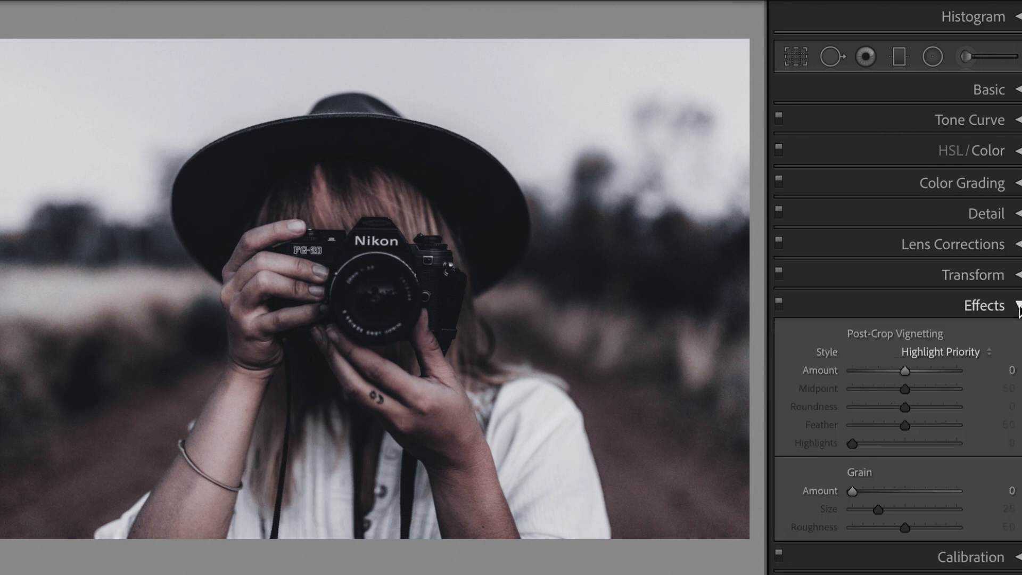
click(992, 371)
text(-65)
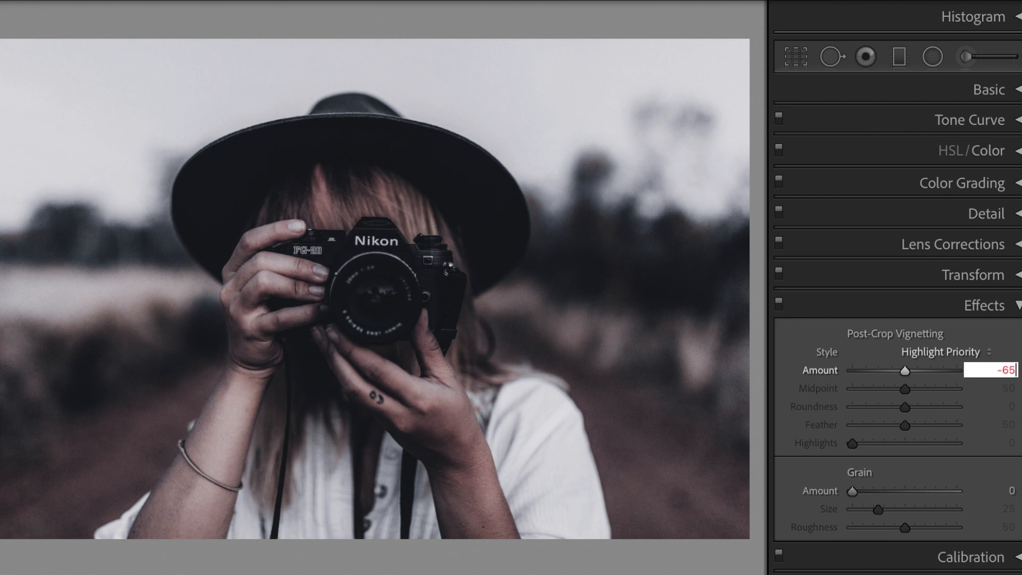
key(Return)
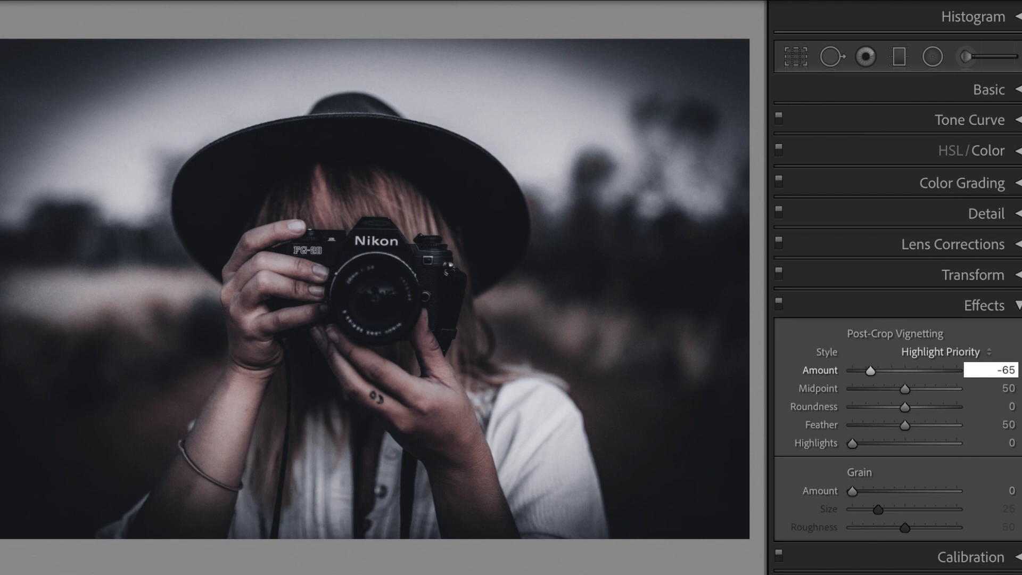
key(Tab)
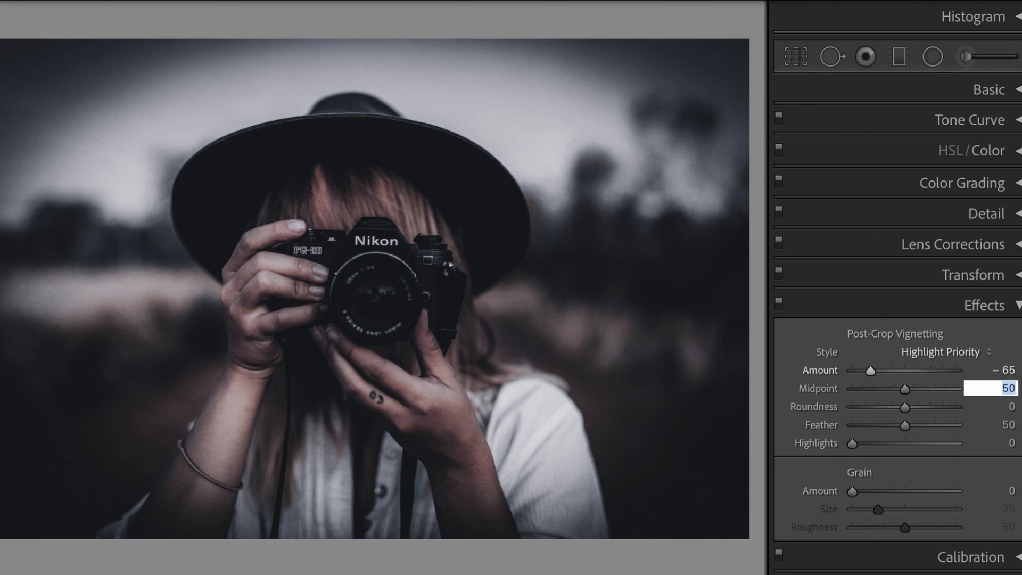
text(30)
key(Return)
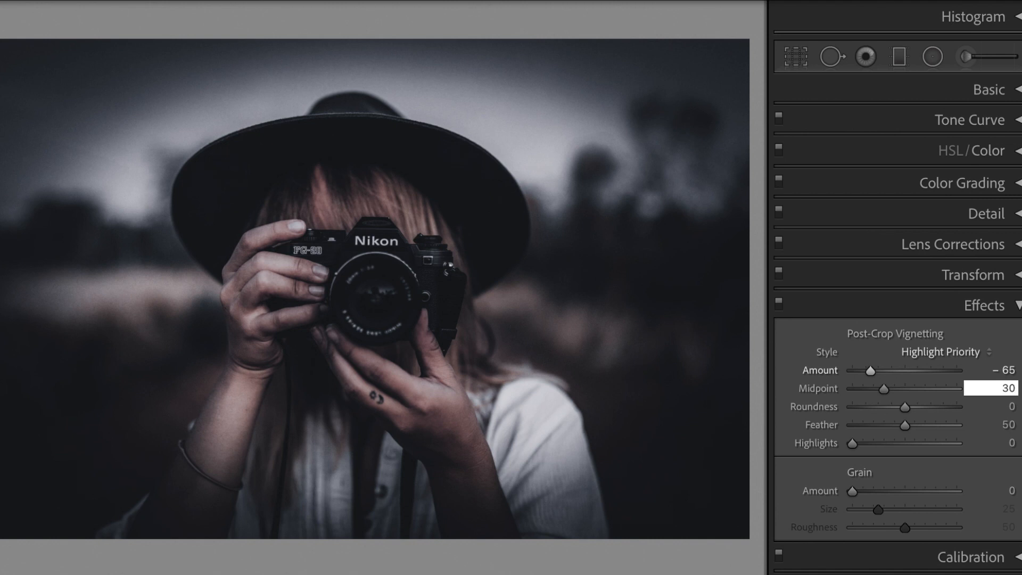
Step: Set the vignette's Roundness to -40 and Feather to 100, and close the Effects settings
key(Tab)
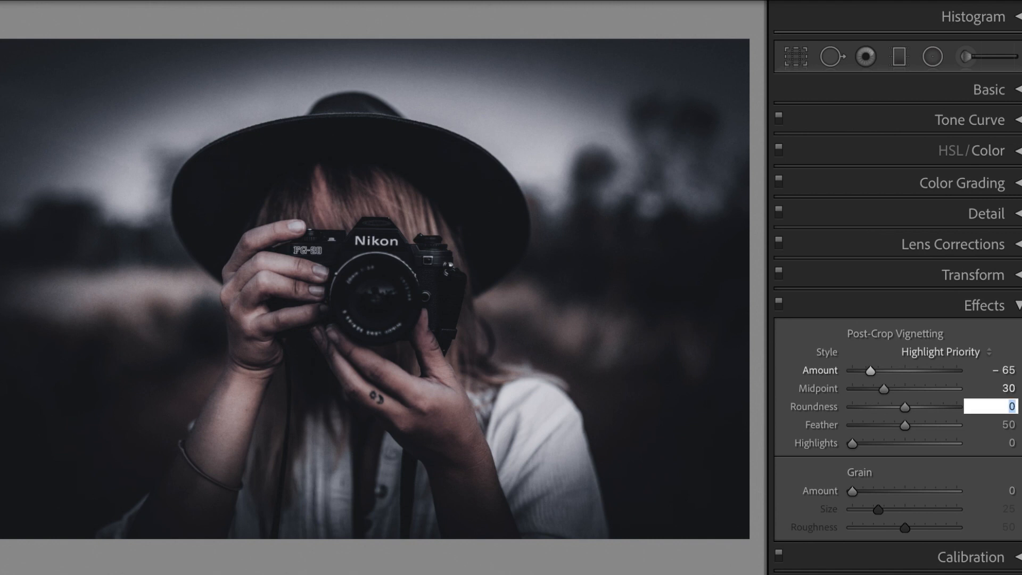
text(-40)
key(Return)
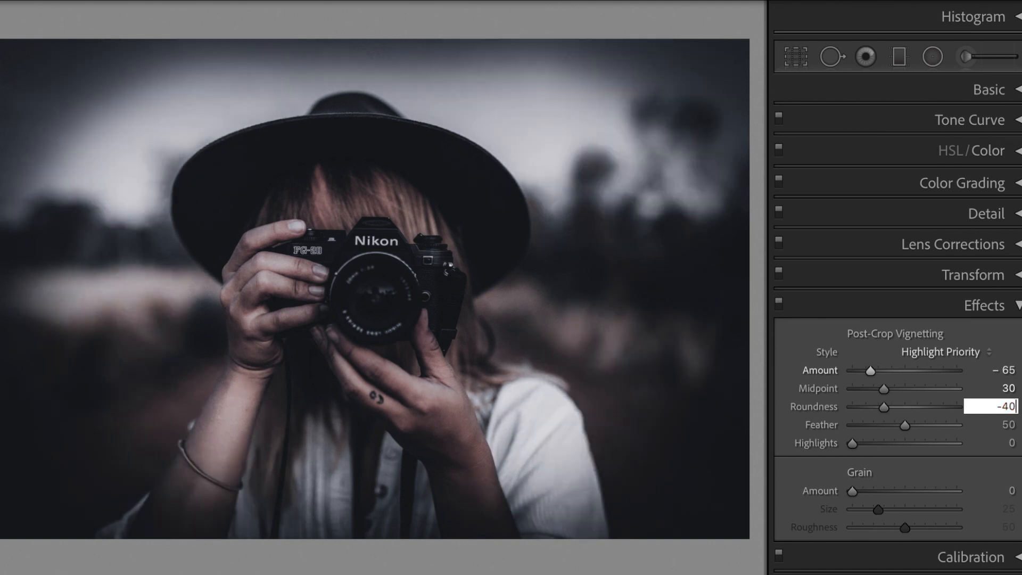
key(Tab)
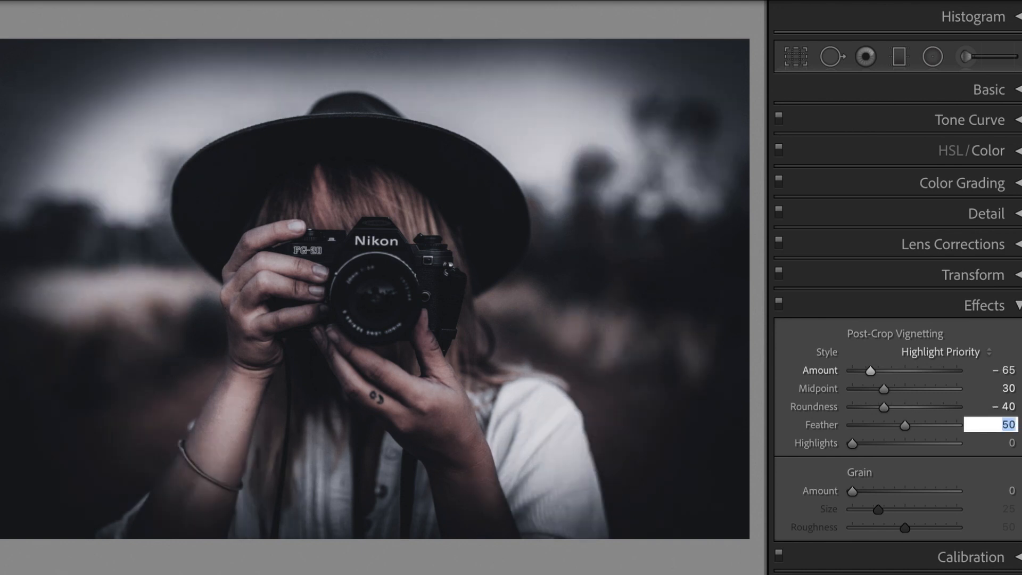
text(100)
key(Return)
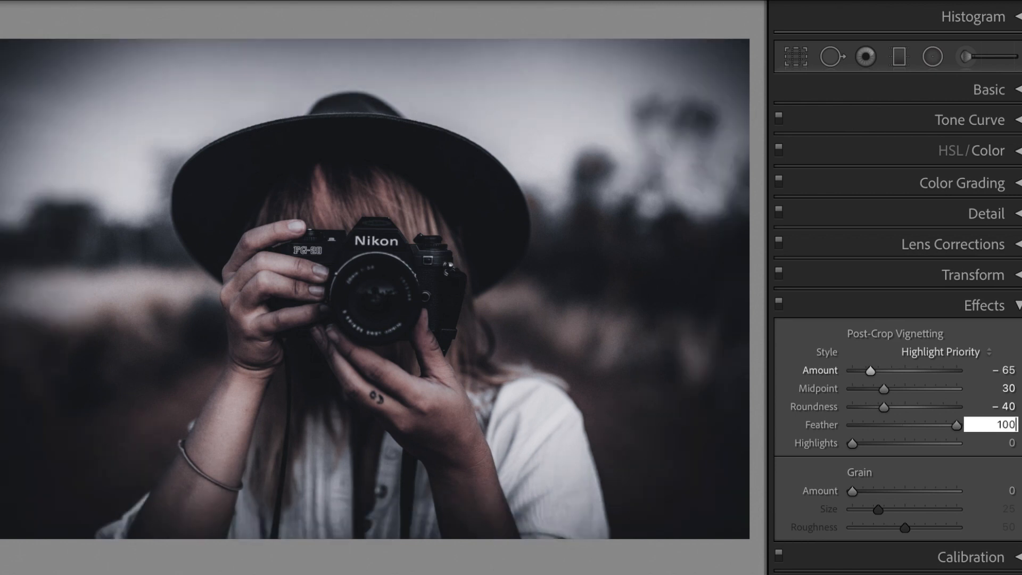
key(Return)
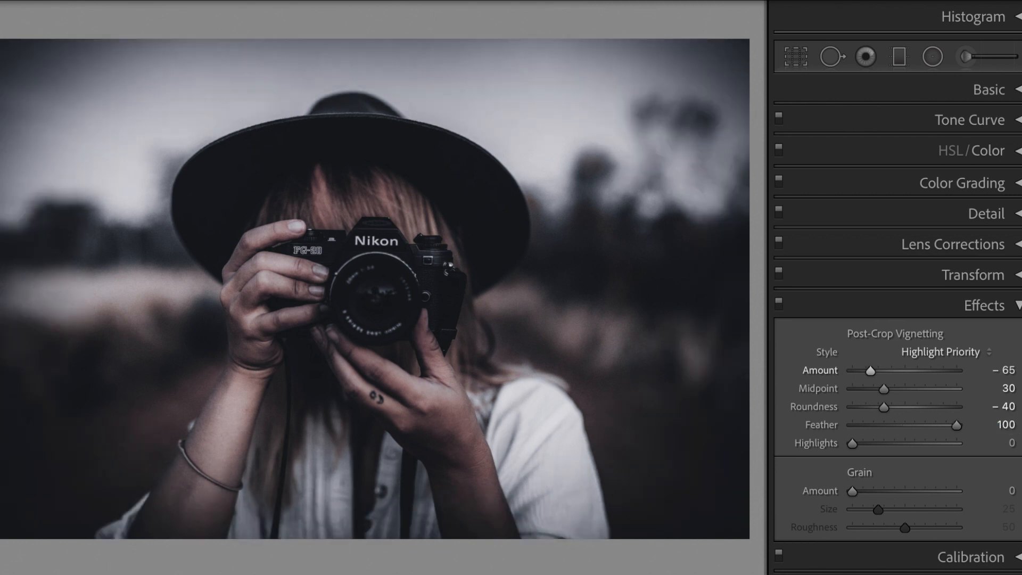
click(985, 306)
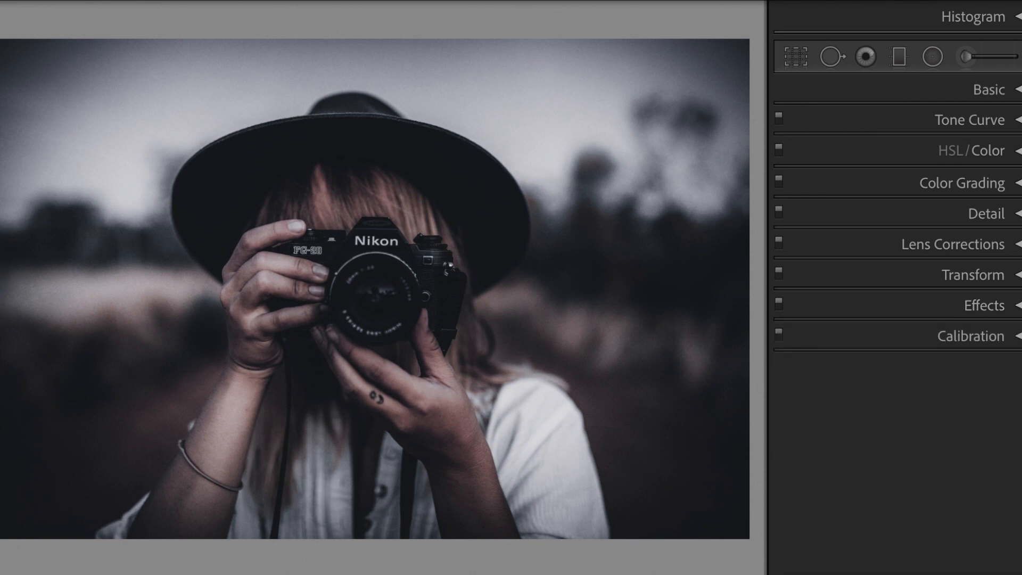
Step: Compare the original and edited portrait side by side, and return to the single-image view
key(y)
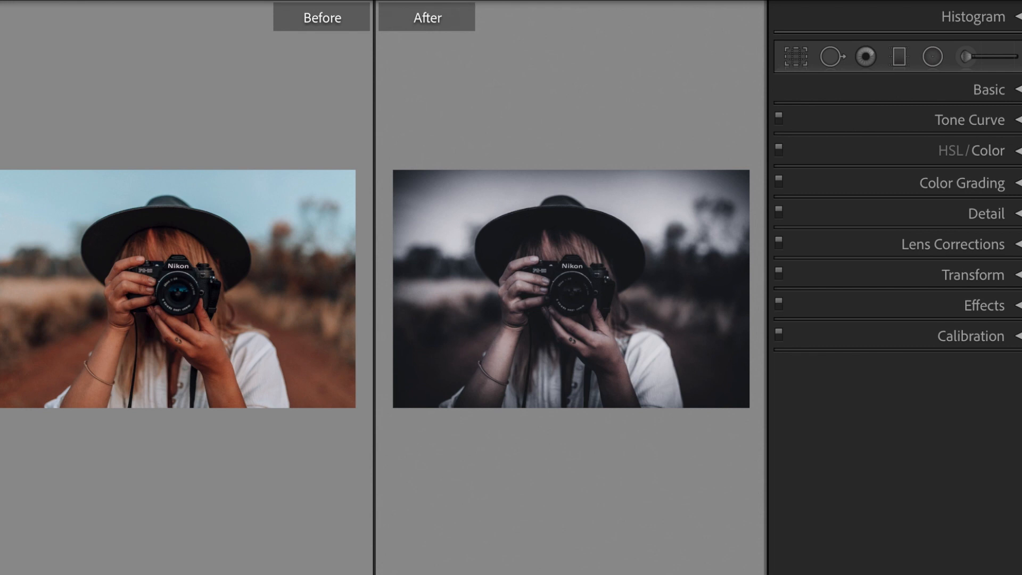
key(y)
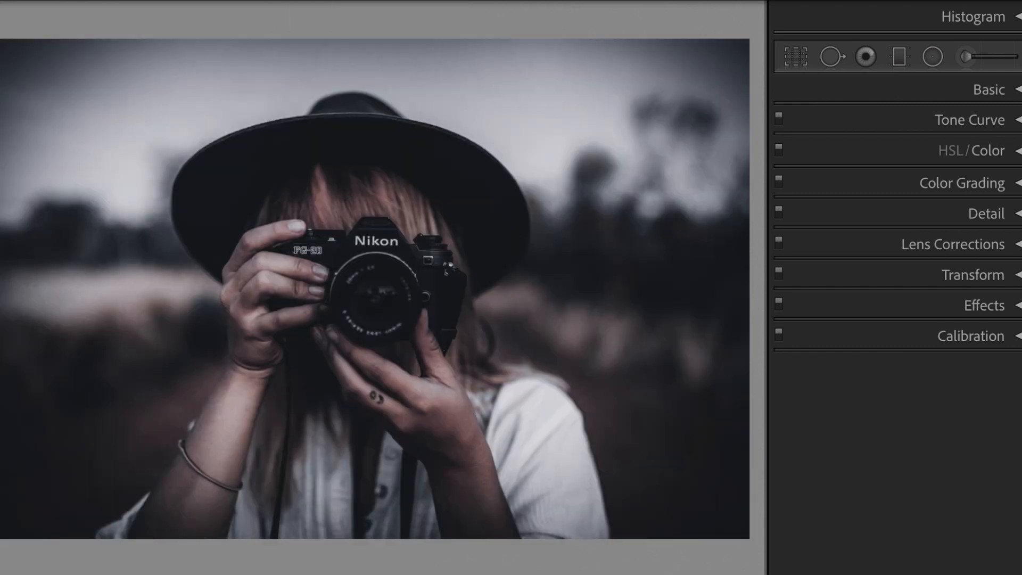